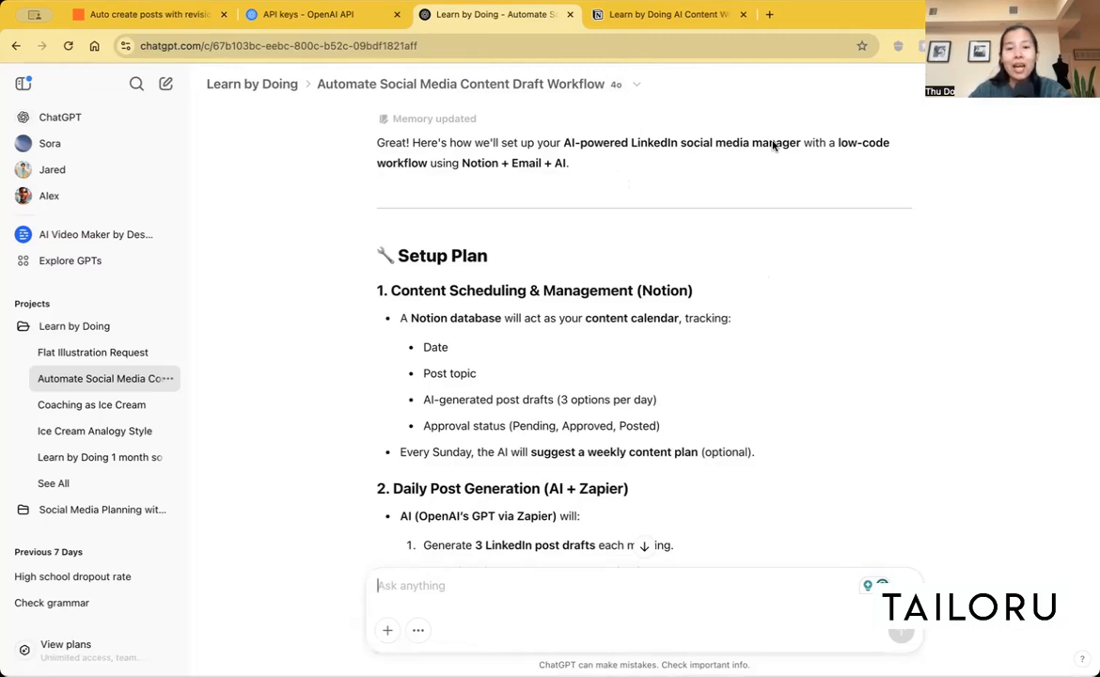
Step: Review the LinkedIn workflow setup plan in the ChatGPT conversation and open its Notion Content Calendar template document
{"action": "scroll", "coordinate": [740, 299], "scroll_direction": "down", "scroll_amount": 1}
{"action": "scroll", "coordinate": [740, 298], "scroll_direction": "down", "scroll_amount": 3}
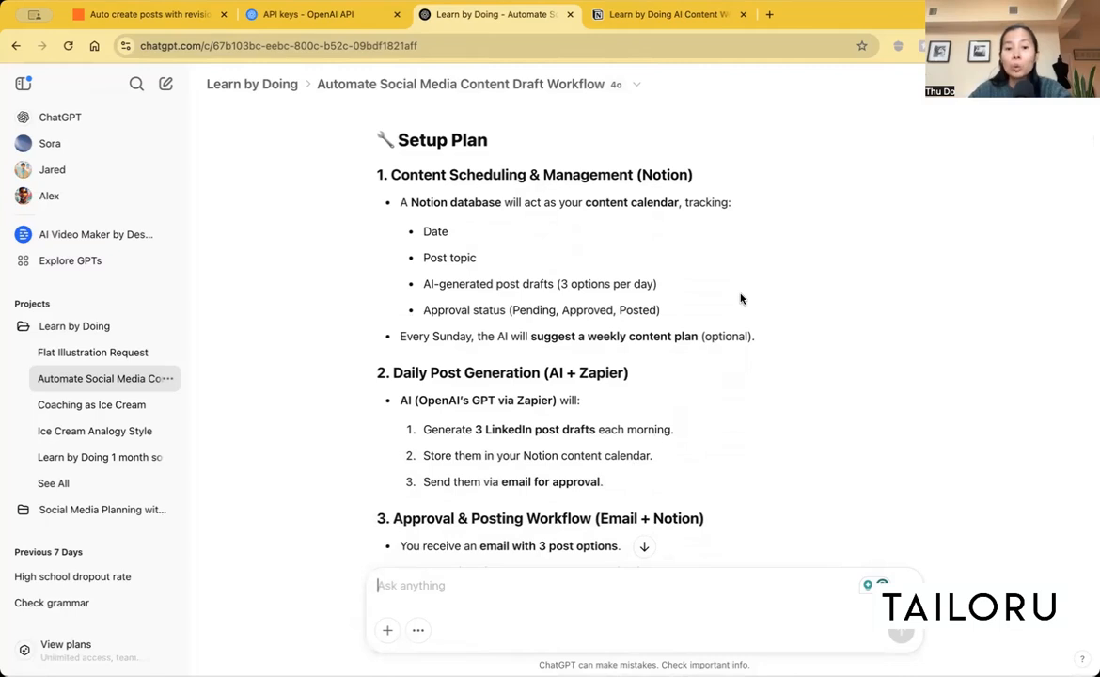
{"action": "scroll", "coordinate": [740, 298], "scroll_direction": "down", "scroll_amount": 2}
{"action": "scroll", "coordinate": [740, 298], "scroll_direction": "down", "scroll_amount": 15}
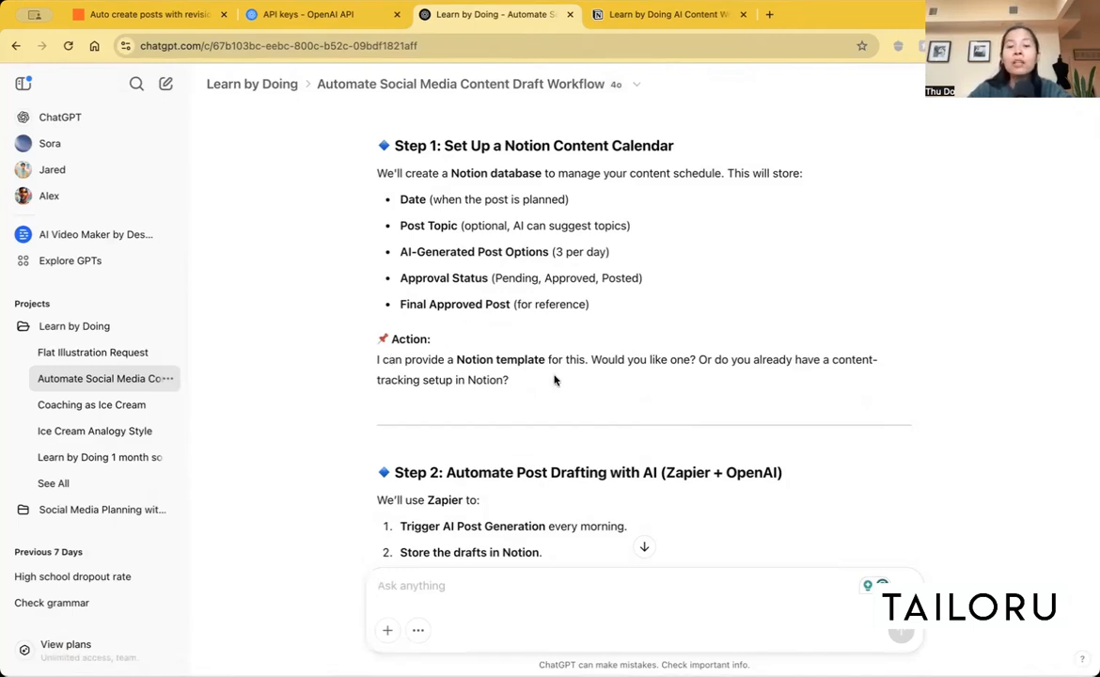
{"action": "scroll", "coordinate": [554, 380], "scroll_direction": "down", "scroll_amount": 15}
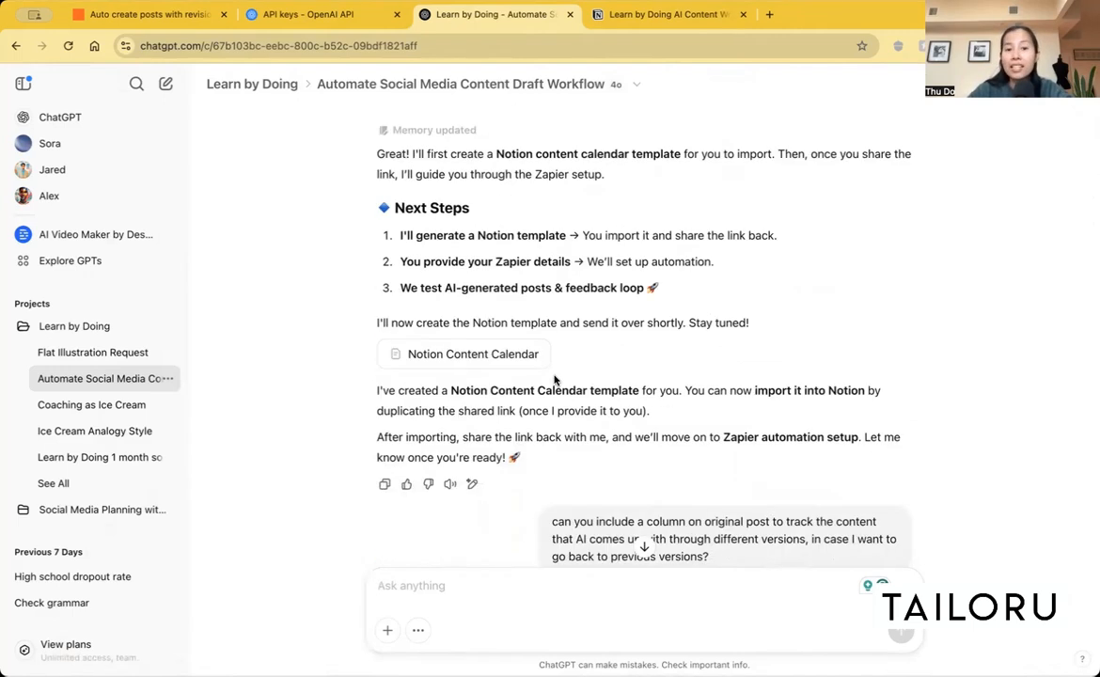
{"action": "left_click", "coordinate": [479, 360]}
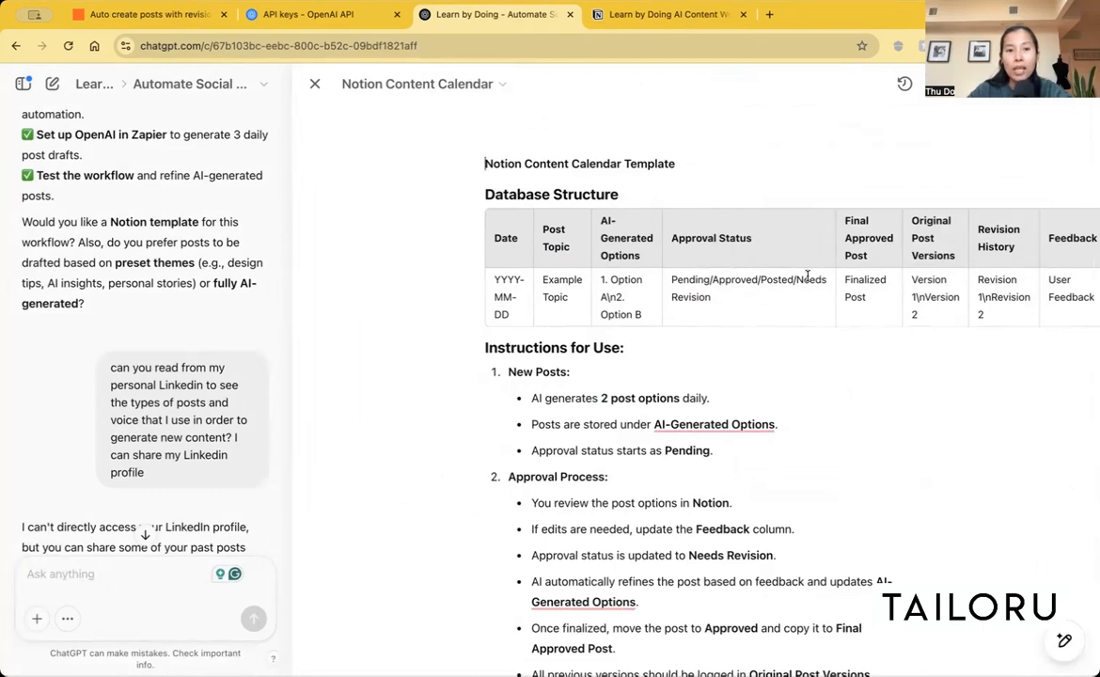
Step: Switch to Notion and view the data import sources available from the Learn by Doing AI Content Workflow database
{"action": "left_click", "coordinate": [651, 13]}
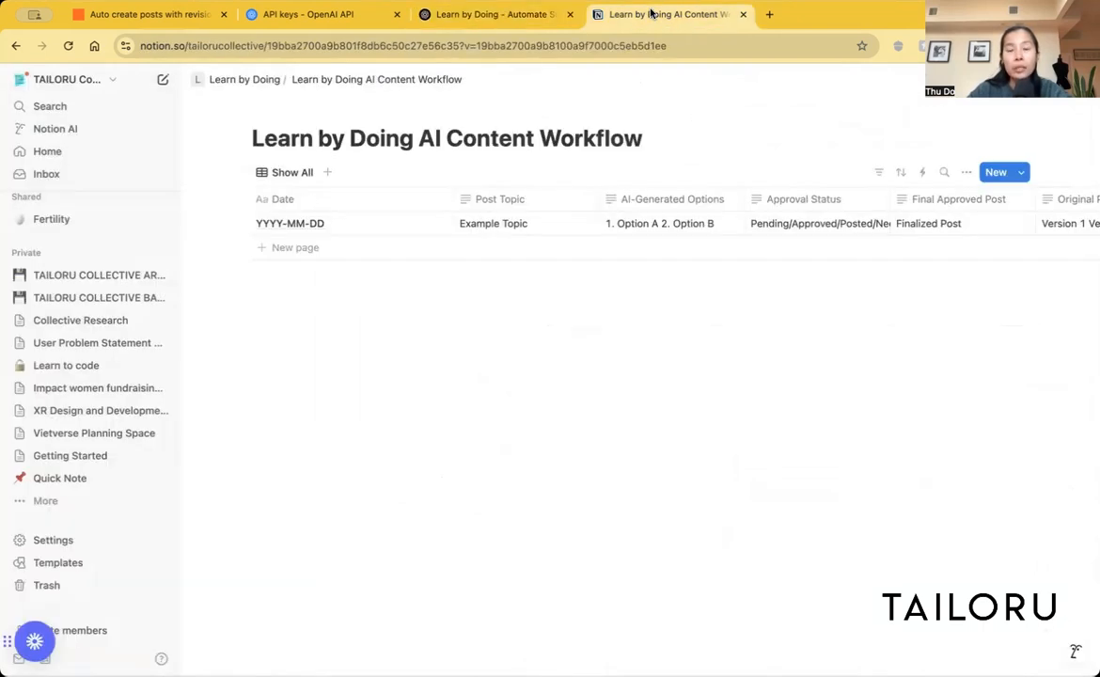
{"action": "left_click", "coordinate": [966, 172]}
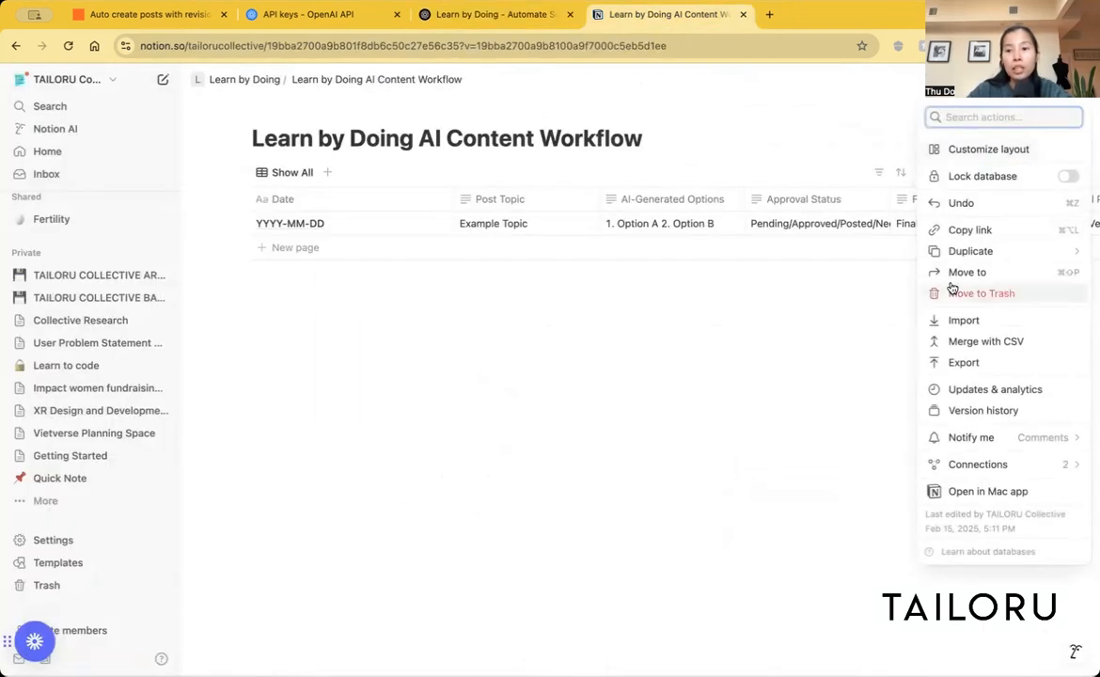
{"action": "left_click", "coordinate": [963, 320]}
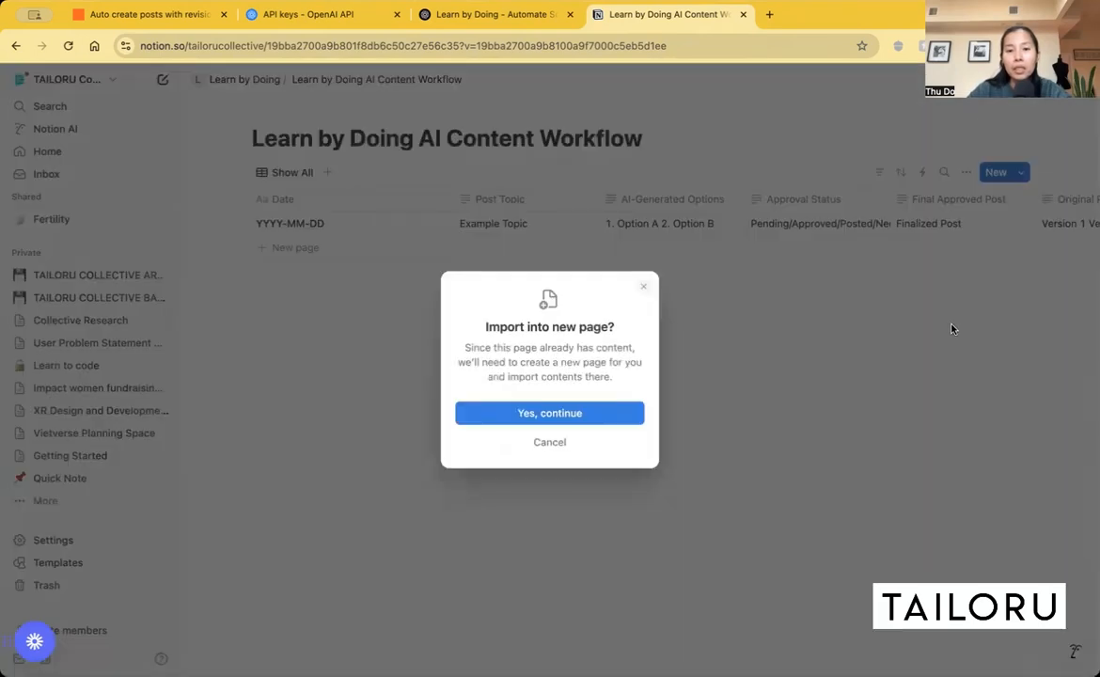
{"action": "left_click", "coordinate": [599, 423]}
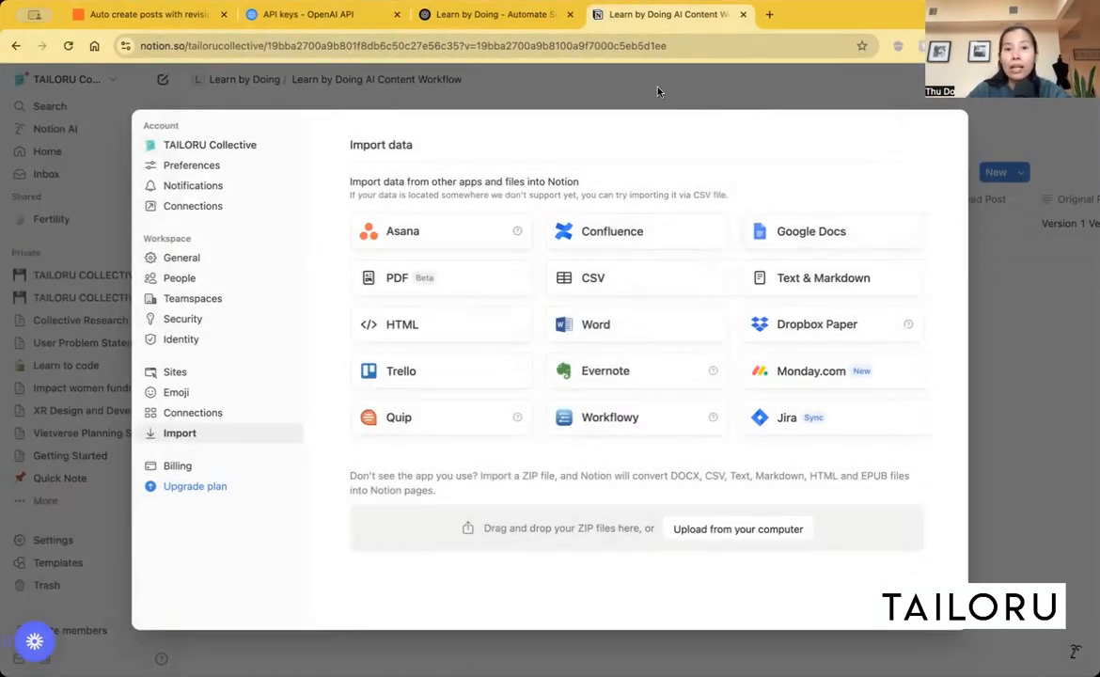
{"action": "left_click", "coordinate": [600, 79]}
Step: Switch to Zapier and inspect the Notion New Database Item trigger alongside ChatGPT's instructions for connecting Zapier to Notion
{"action": "left_click", "coordinate": [497, 24]}
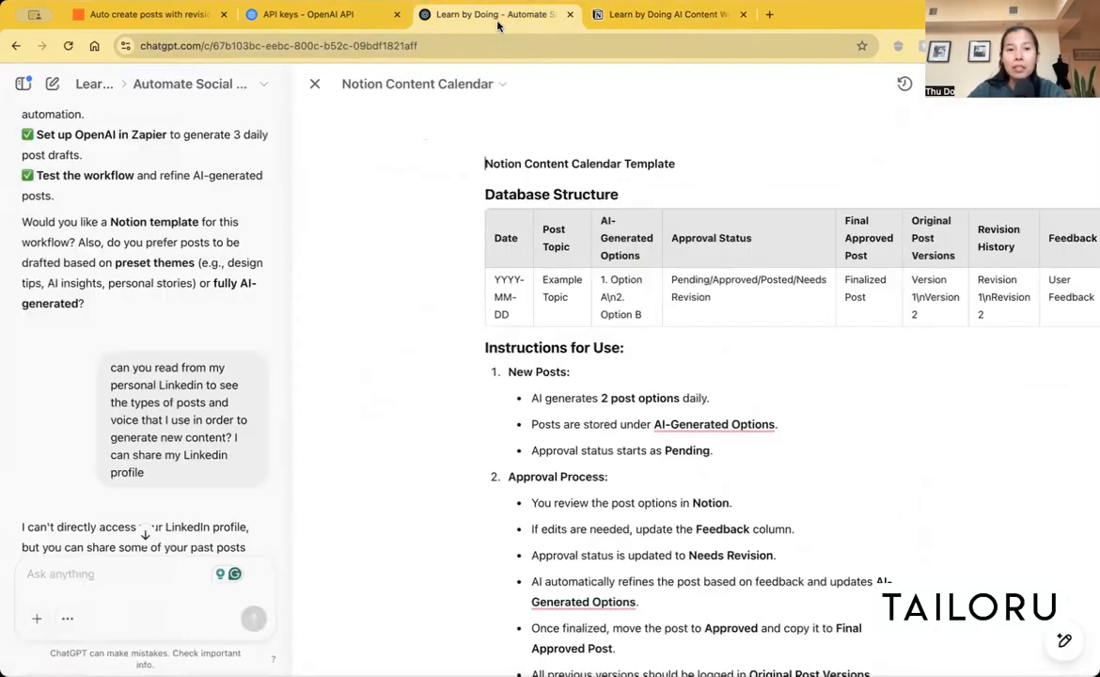
{"action": "left_click", "coordinate": [106, 15]}
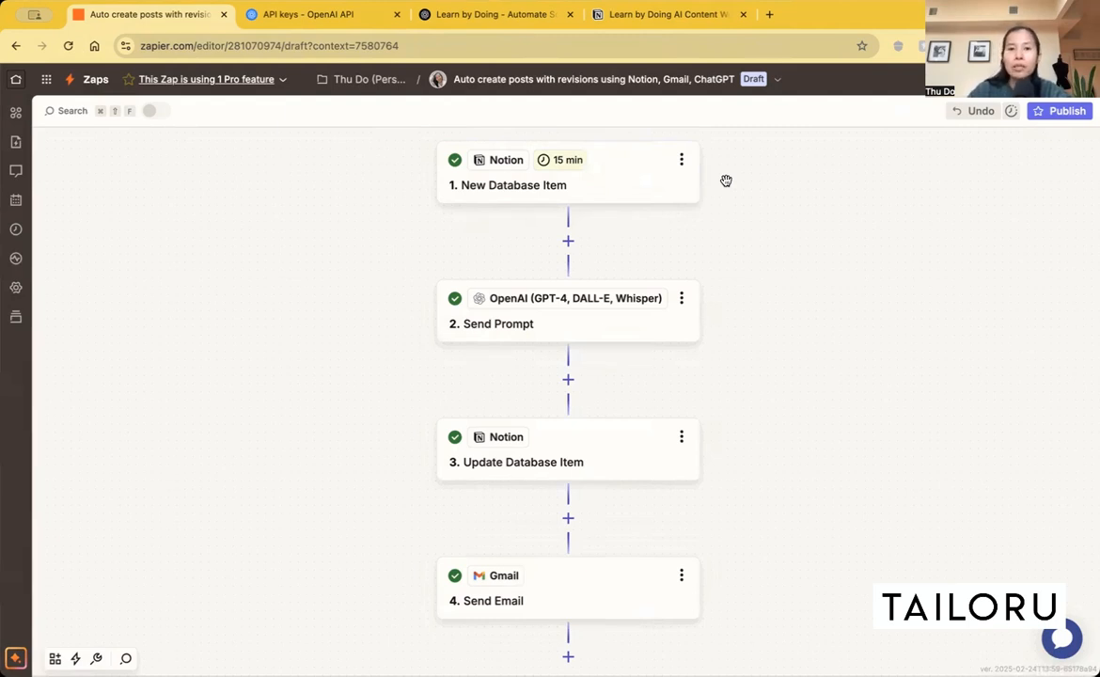
{"action": "left_click", "coordinate": [612, 188]}
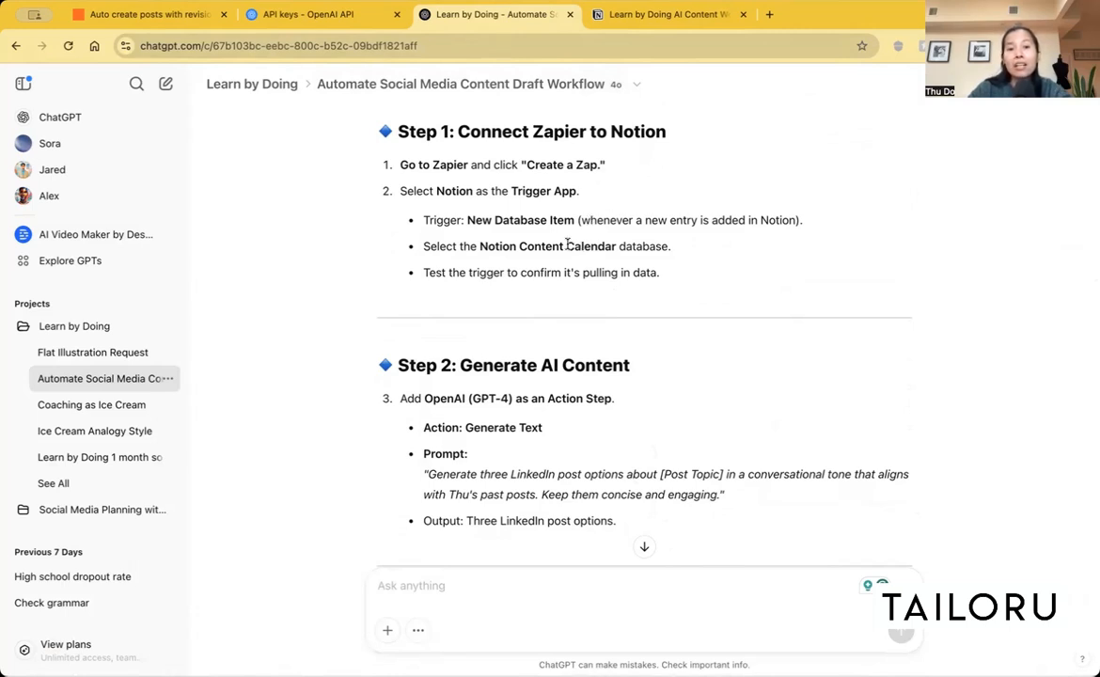
{"action": "left_click", "coordinate": [641, 17]}
{"action": "left_click", "coordinate": [502, 18]}
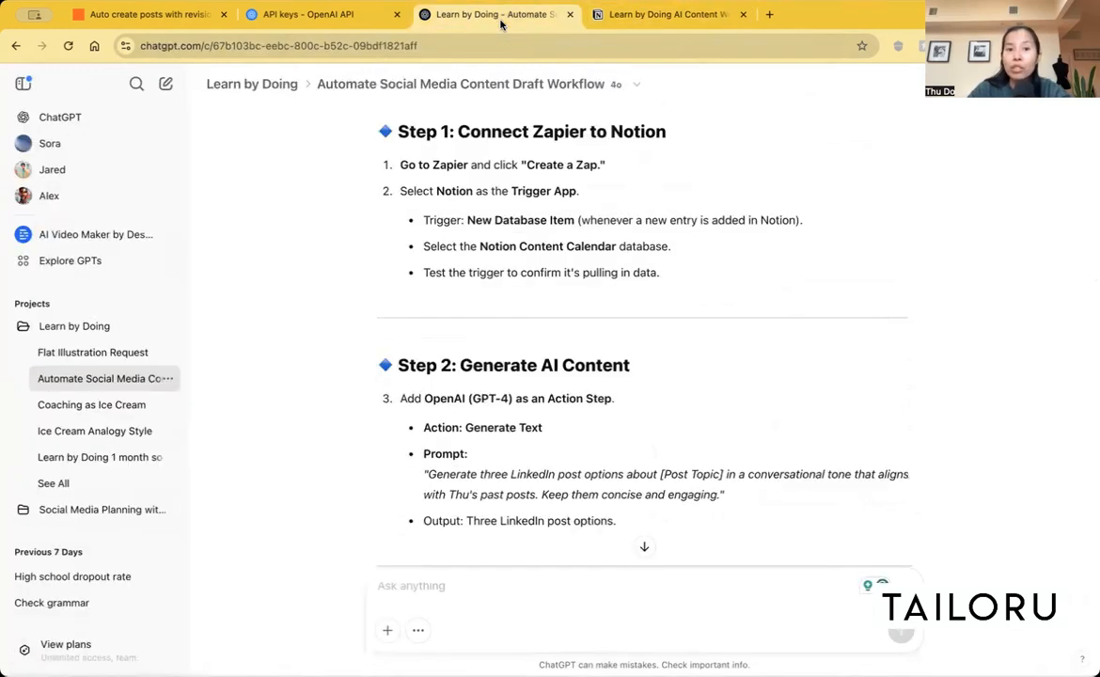
{"action": "left_click", "coordinate": [151, 21]}
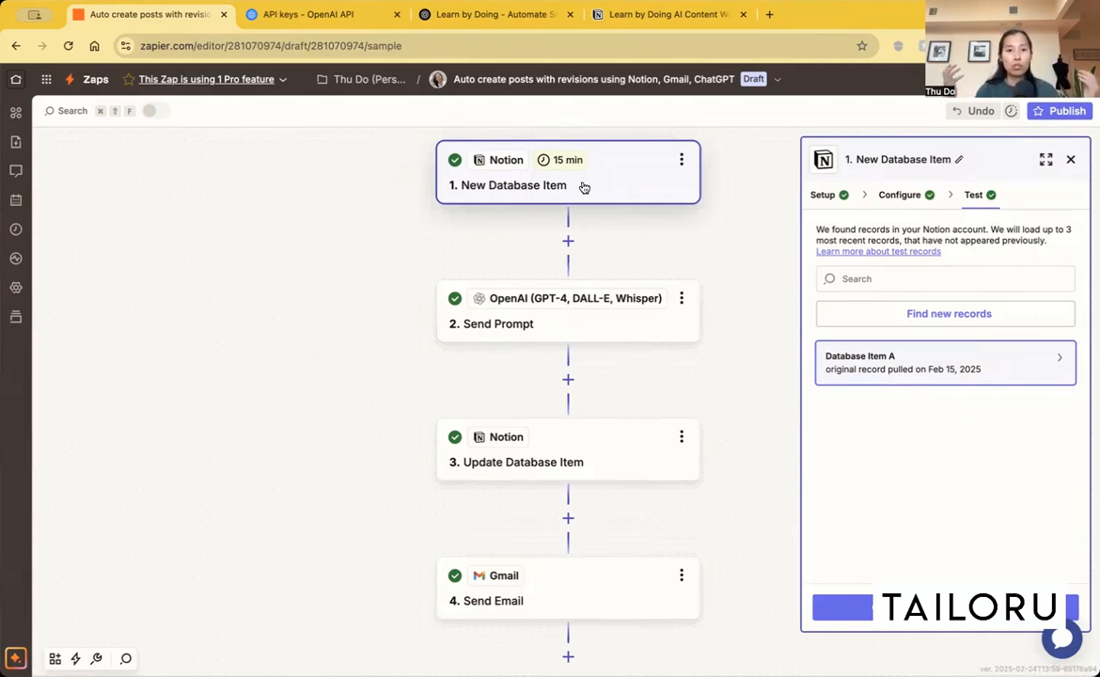
Step: Inspect the OpenAI Send Prompt action's setup, configuration and test output, and open the option to change its connected account
{"action": "left_click", "coordinate": [567, 330]}
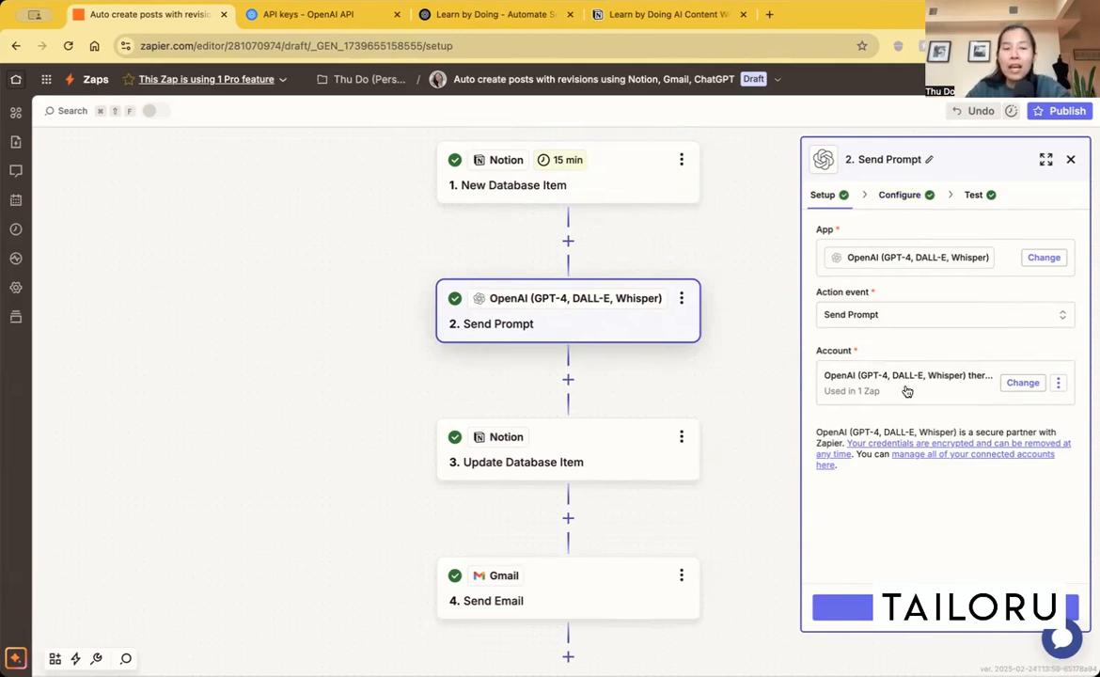
{"action": "left_click", "coordinate": [864, 583]}
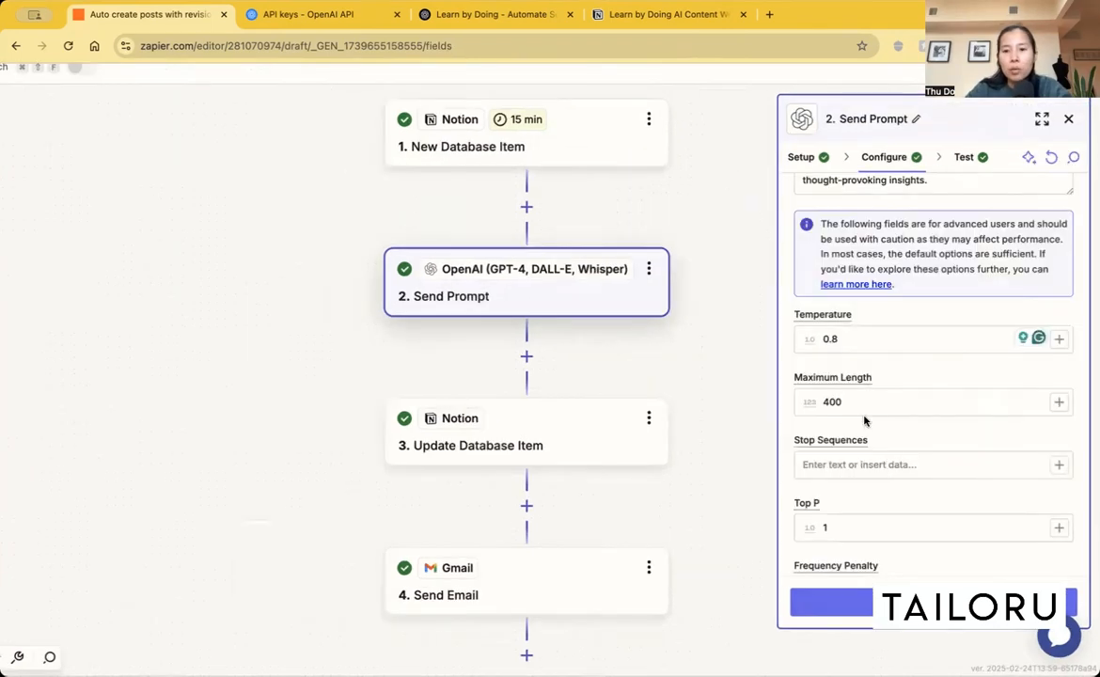
{"action": "left_click", "coordinate": [905, 607]}
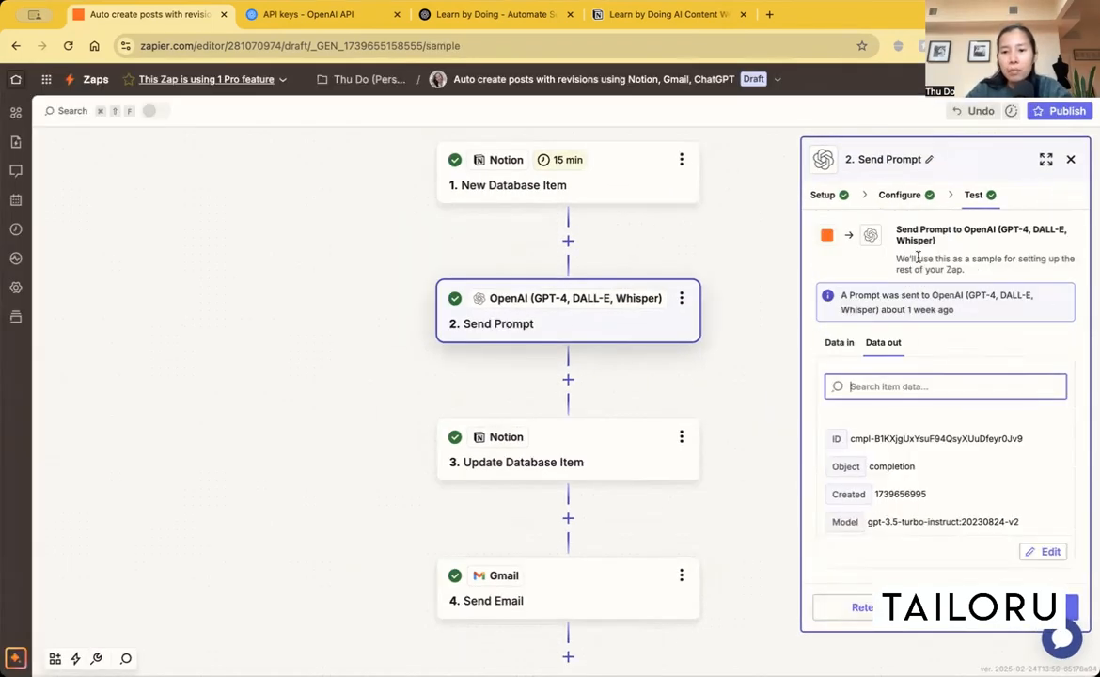
{"action": "scroll", "coordinate": [943, 457], "scroll_direction": "down", "scroll_amount": 1}
{"action": "left_click", "coordinate": [832, 196]}
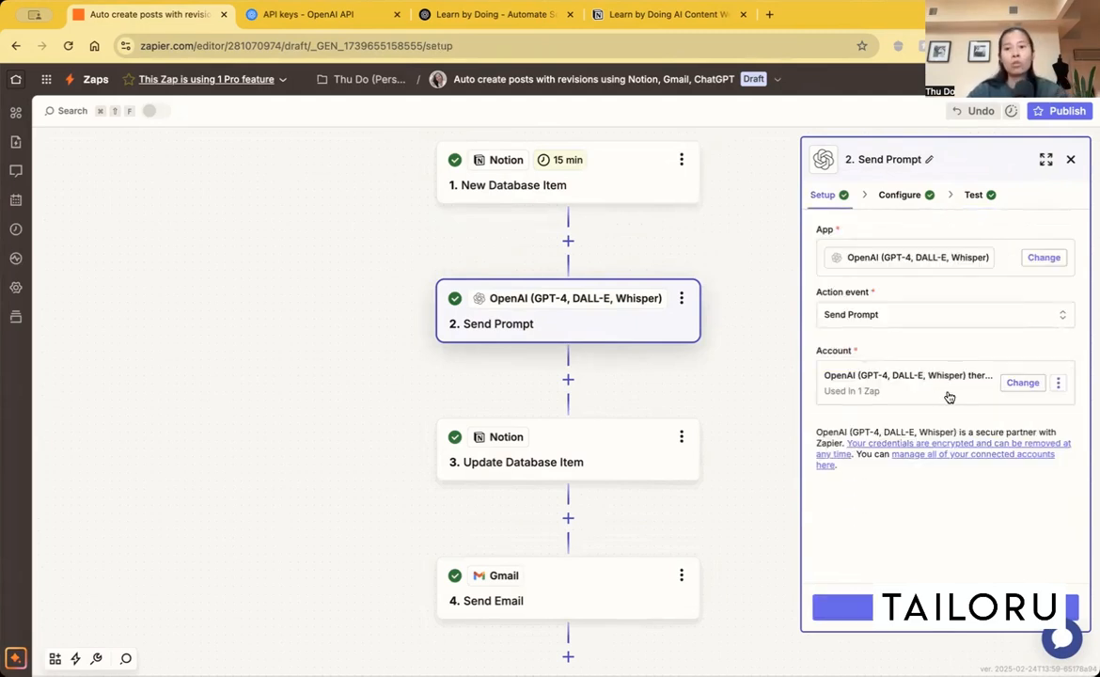
{"action": "left_click", "coordinate": [1021, 383]}
{"action": "left_click", "coordinate": [1019, 385]}
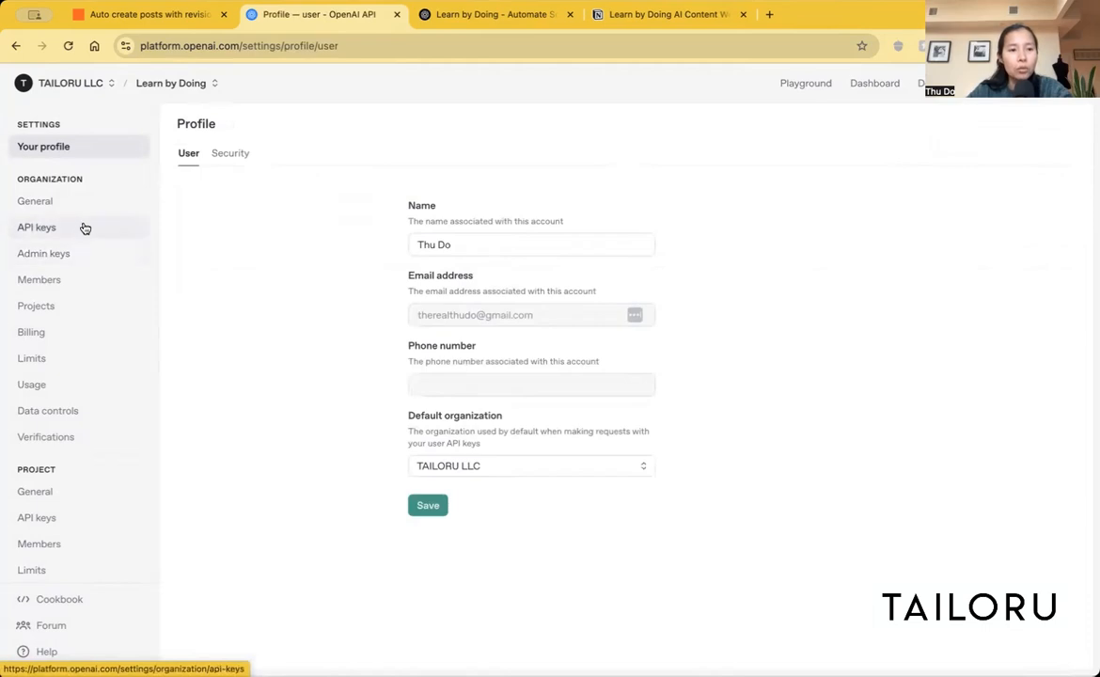
Step: Check the ChatGPT instructions and open the organization's API keys page on the OpenAI platform
{"action": "left_click", "coordinate": [477, 17]}
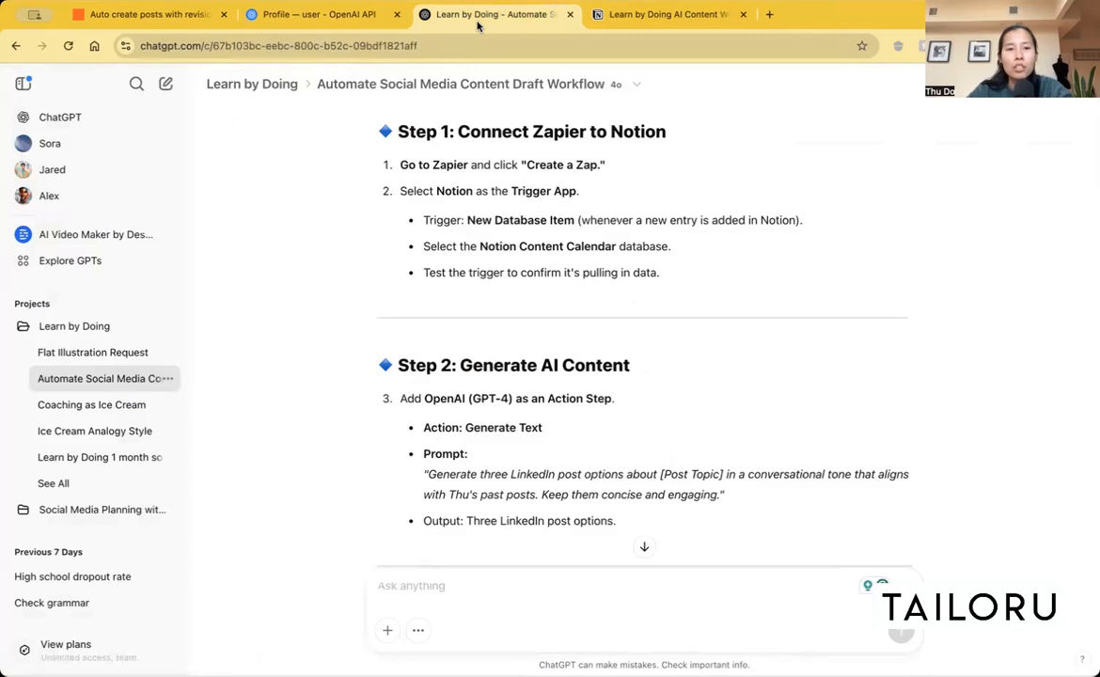
{"action": "left_click", "coordinate": [321, 19]}
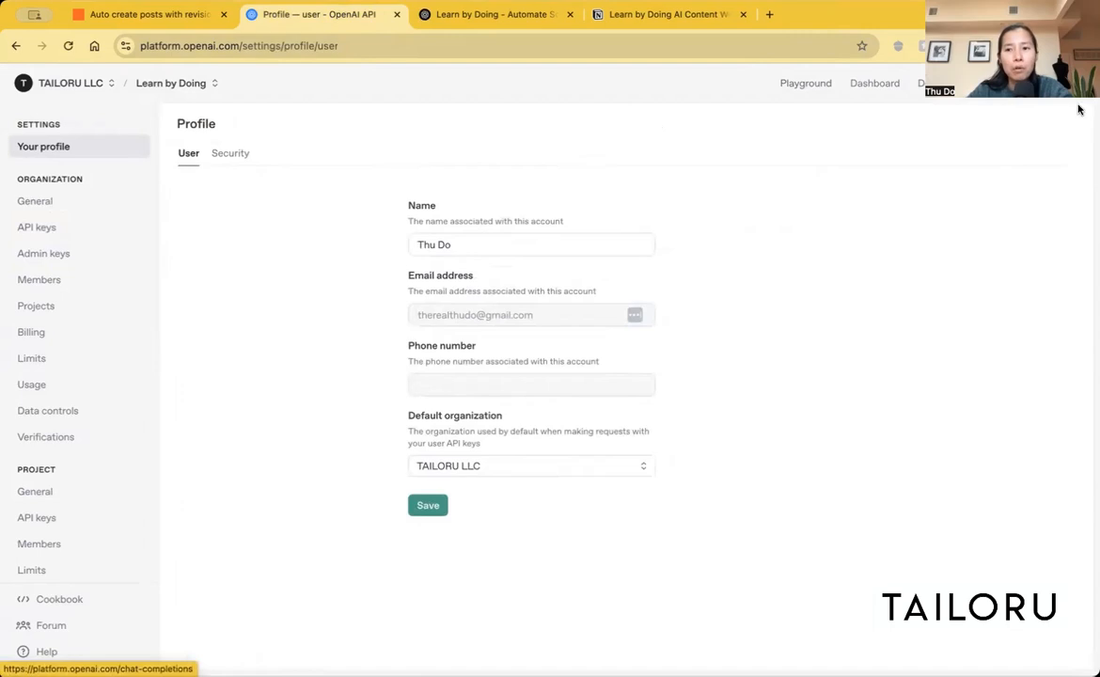
{"action": "left_click", "coordinate": [74, 207]}
{"action": "left_click", "coordinate": [61, 233]}
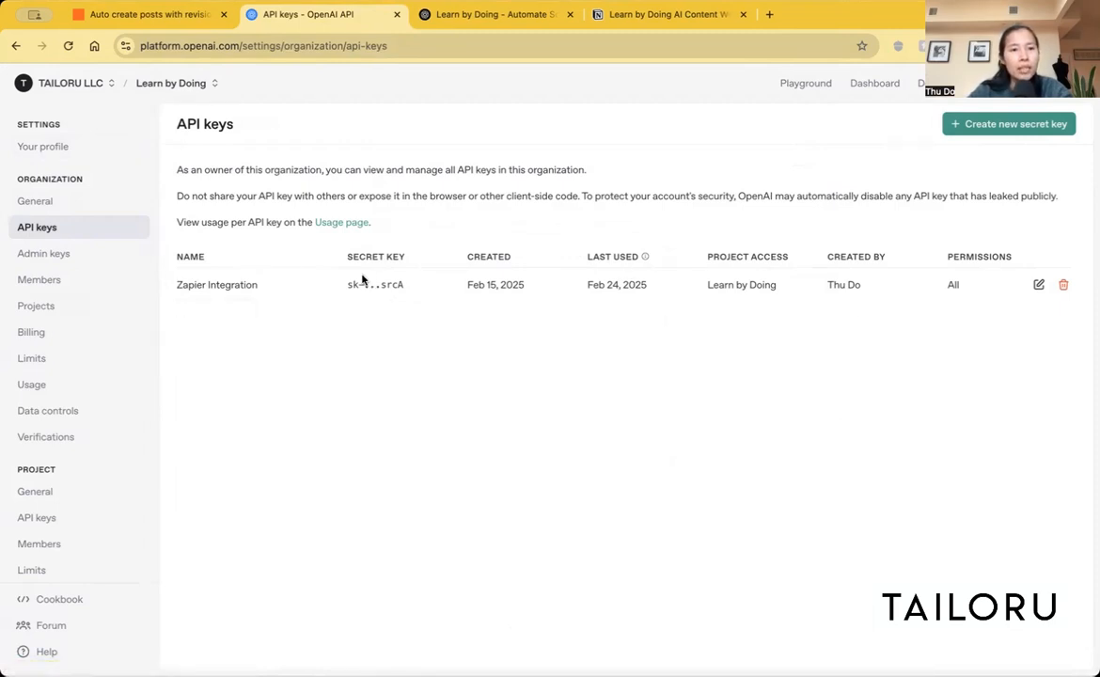
Step: View the organization's billing overview and credit balance on the OpenAI platform, and return to the Zapier workflow
{"action": "left_click", "coordinate": [148, 17]}
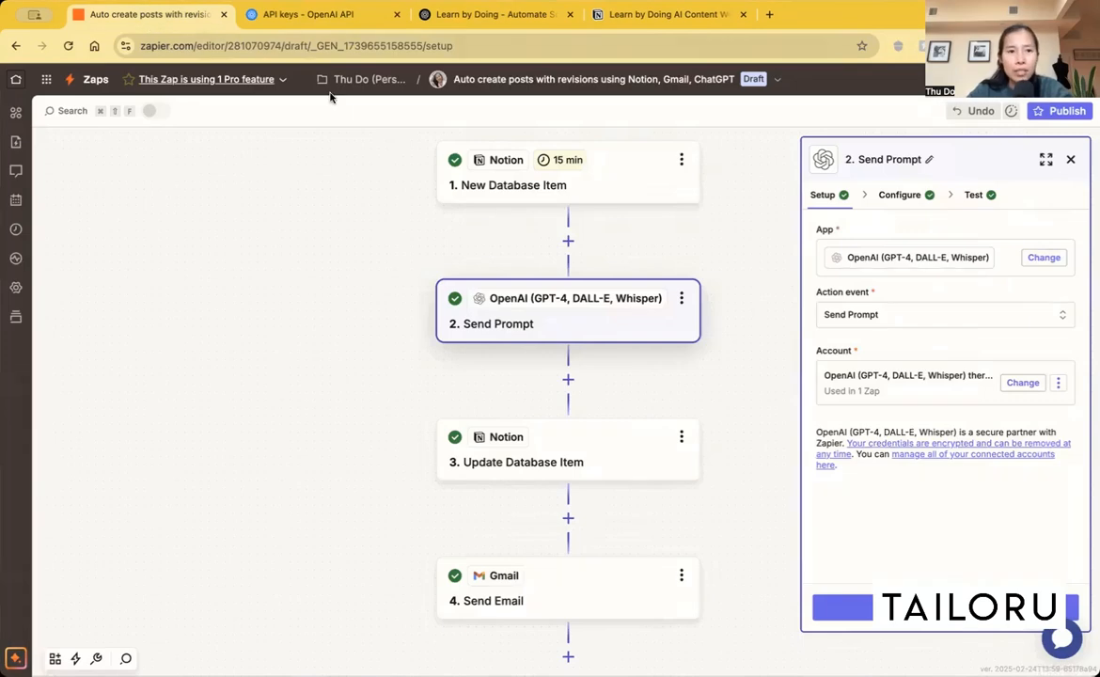
{"action": "left_click", "coordinate": [273, 17]}
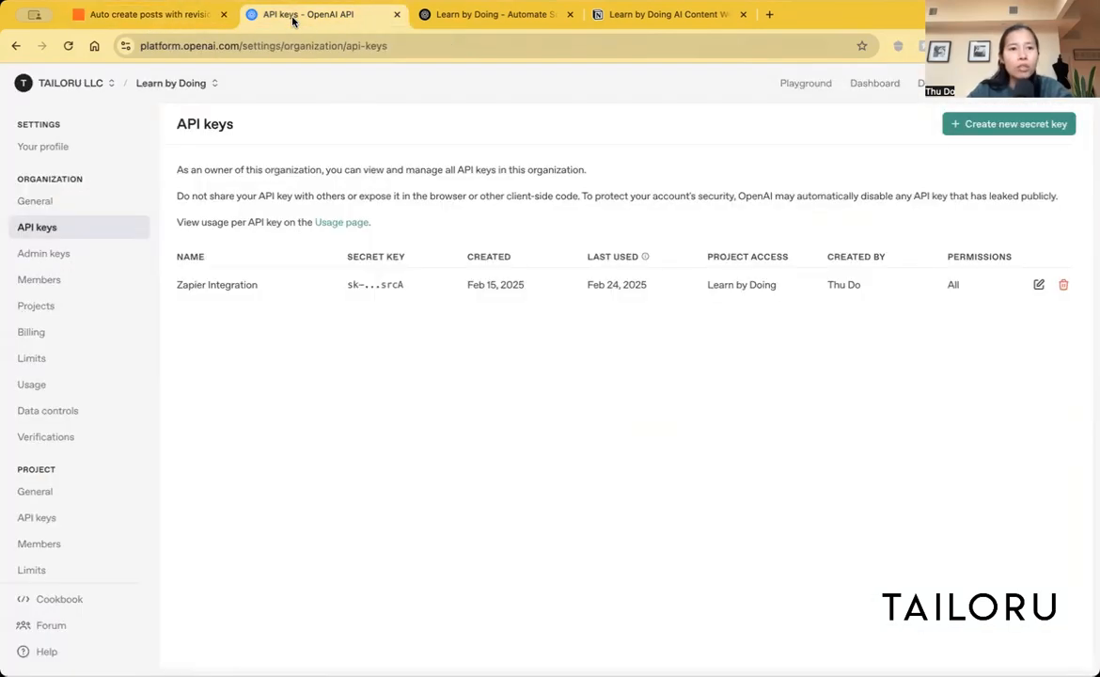
{"action": "left_click", "coordinate": [45, 334]}
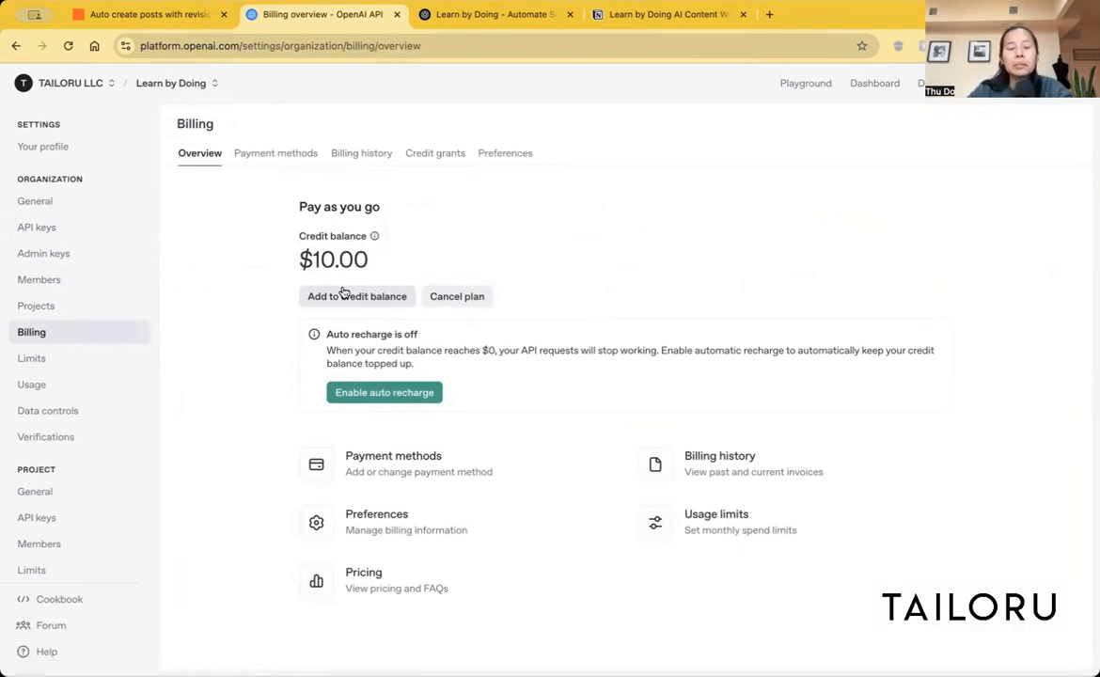
{"action": "left_click", "coordinate": [172, 15]}
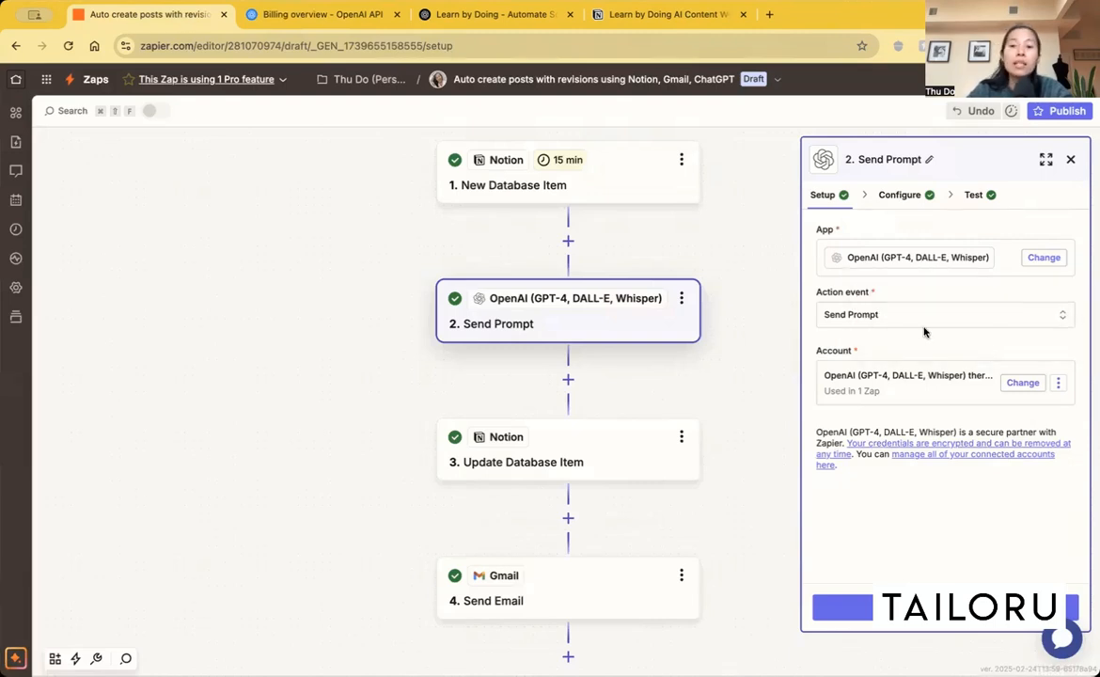
Step: Review the Send Prompt action's configured model, prompt text, temperature and maximum length
{"action": "left_click", "coordinate": [879, 607]}
{"action": "scroll", "coordinate": [876, 447], "scroll_direction": "down", "scroll_amount": 4}
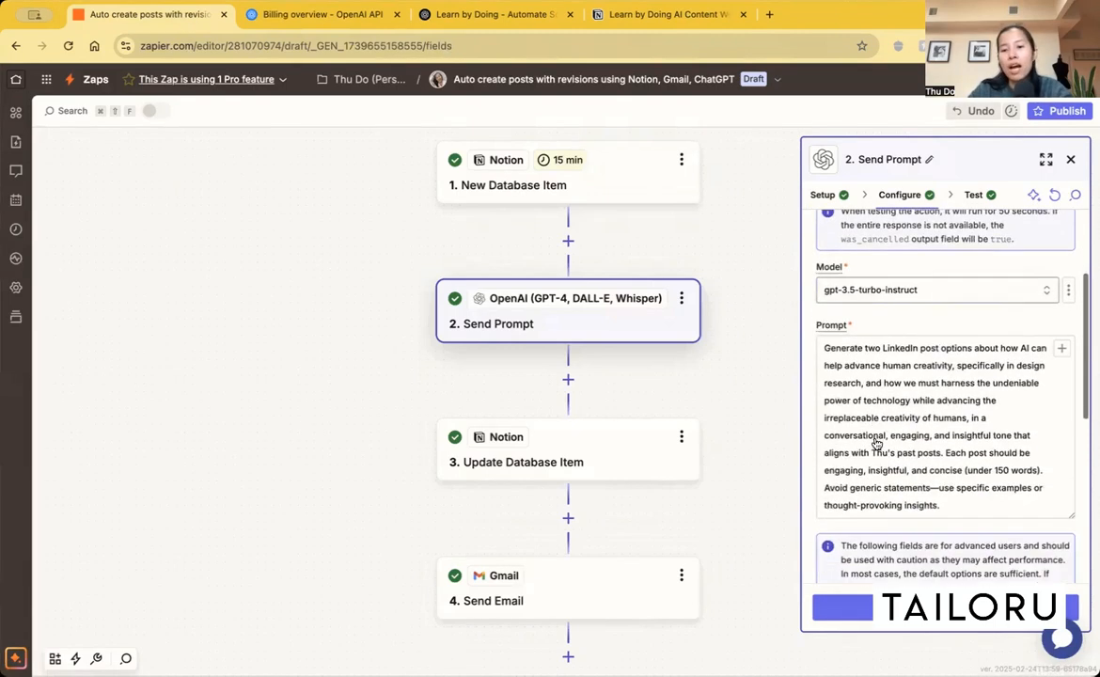
{"action": "scroll", "coordinate": [875, 437], "scroll_direction": "down", "scroll_amount": 1}
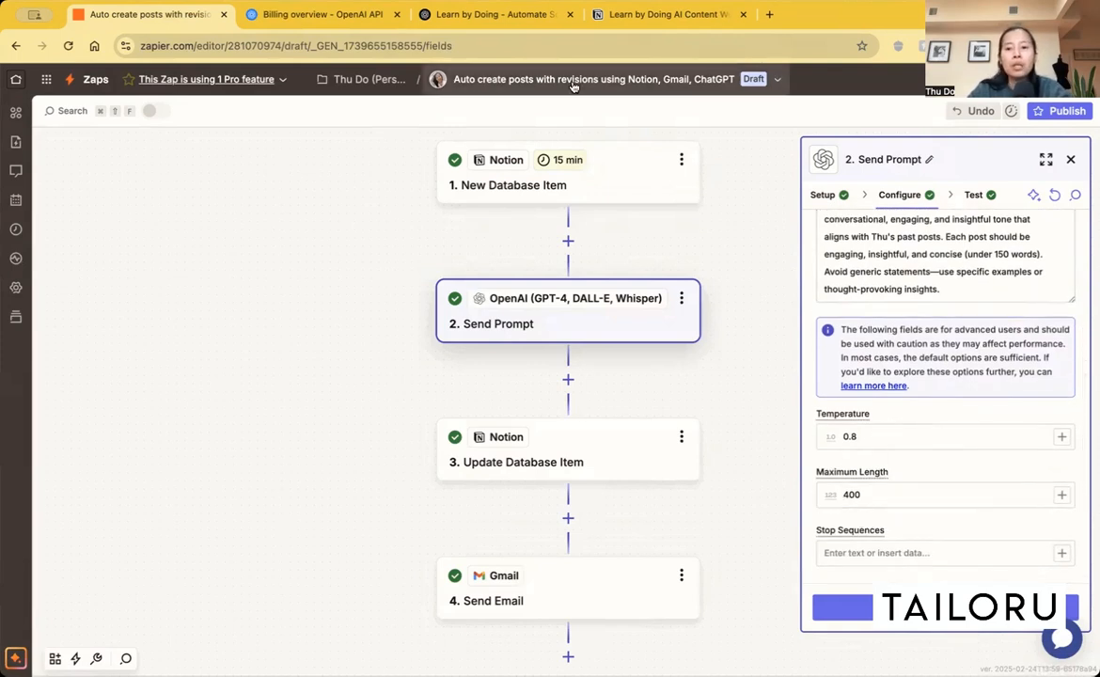
Step: Revisit the organization's API keys list on the OpenAI platform and return to the Zapier workflow
{"action": "left_click", "coordinate": [330, 19]}
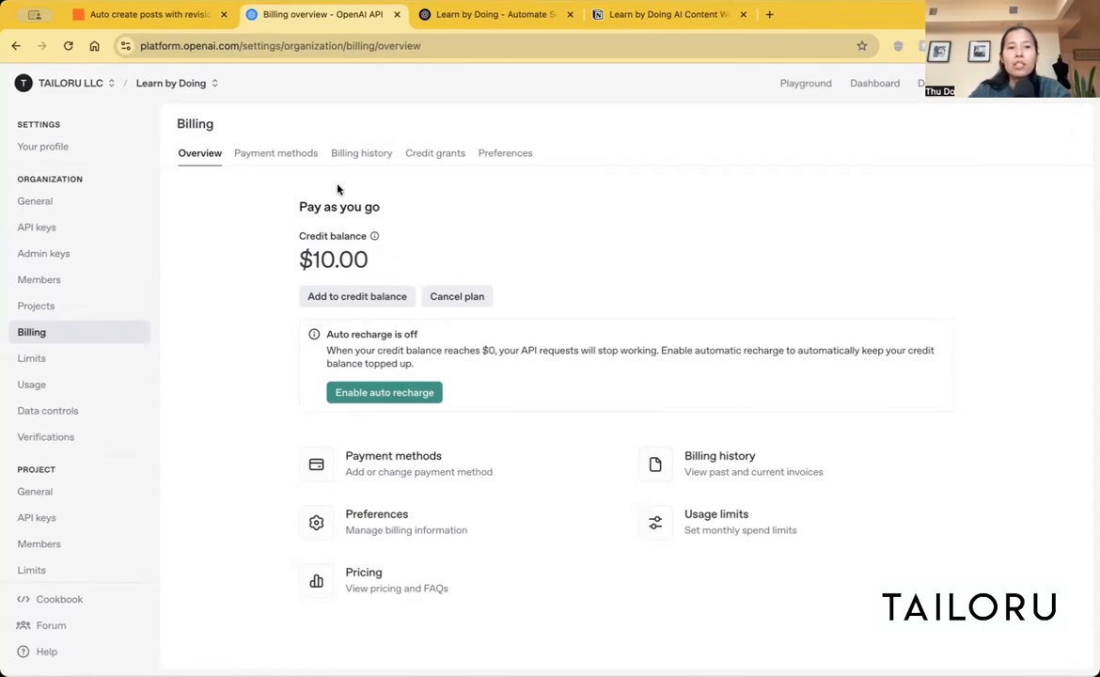
{"action": "left_click", "coordinate": [59, 227]}
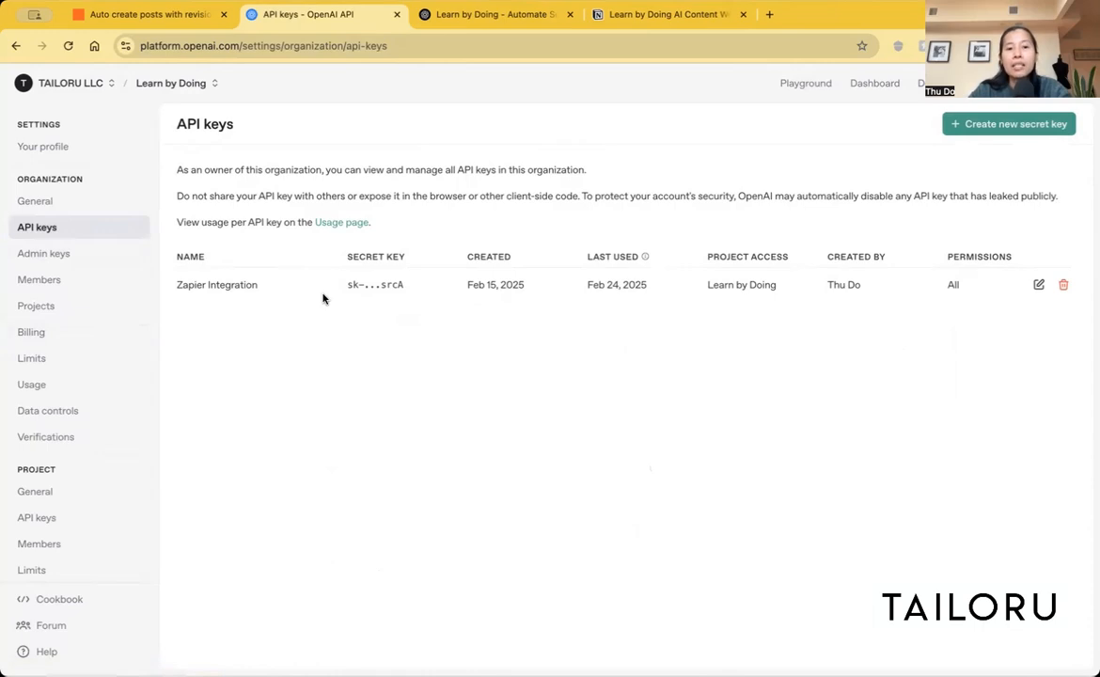
{"action": "left_click", "coordinate": [172, 17]}
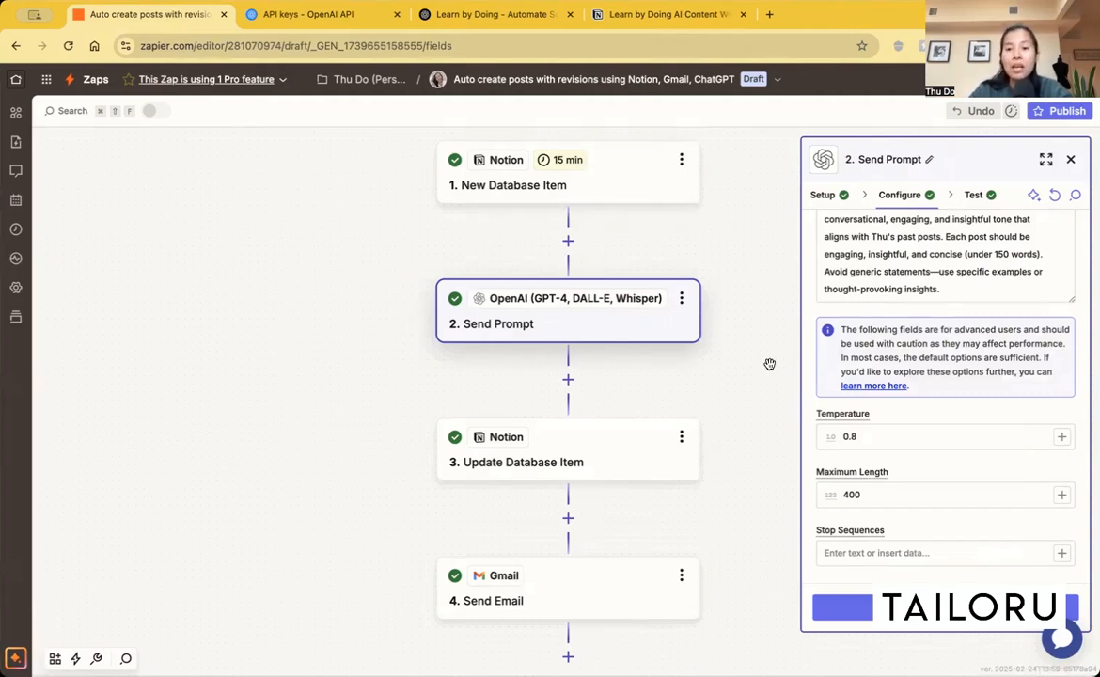
Step: Examine the LinkedIn post prompt in the Send Prompt configuration and browse the OpenAI models offered for it
{"action": "scroll", "coordinate": [910, 420], "scroll_direction": "up", "scroll_amount": 5}
{"action": "scroll", "coordinate": [909, 419], "scroll_direction": "down", "scroll_amount": 4}
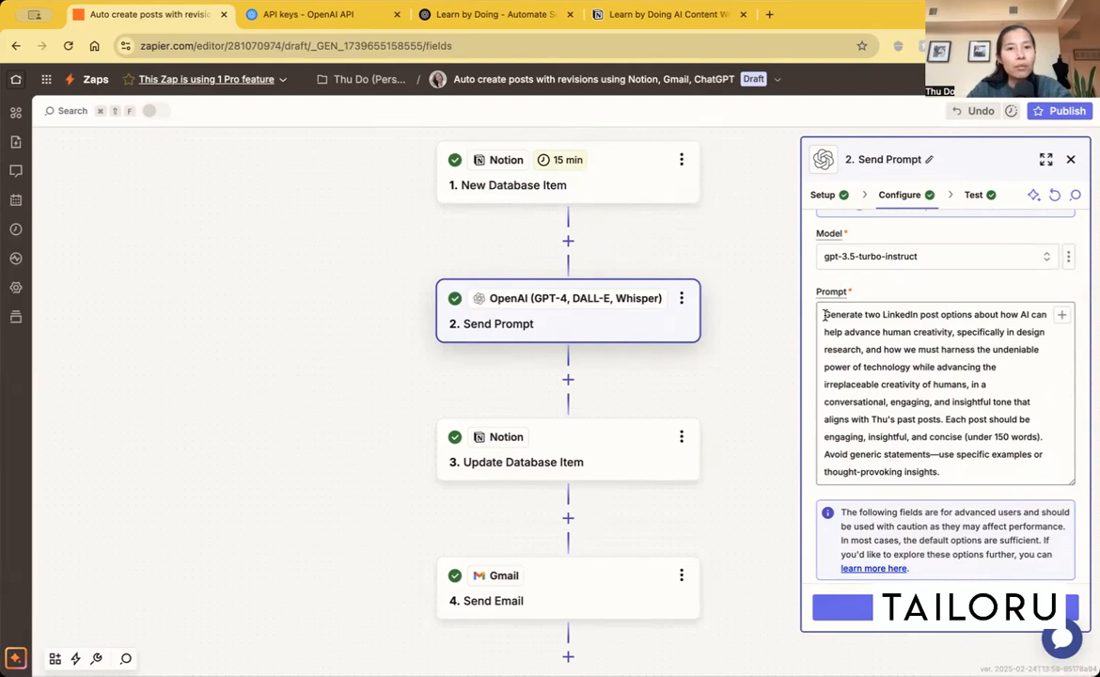
{"action": "scroll", "coordinate": [1010, 435], "scroll_direction": "up", "scroll_amount": 1}
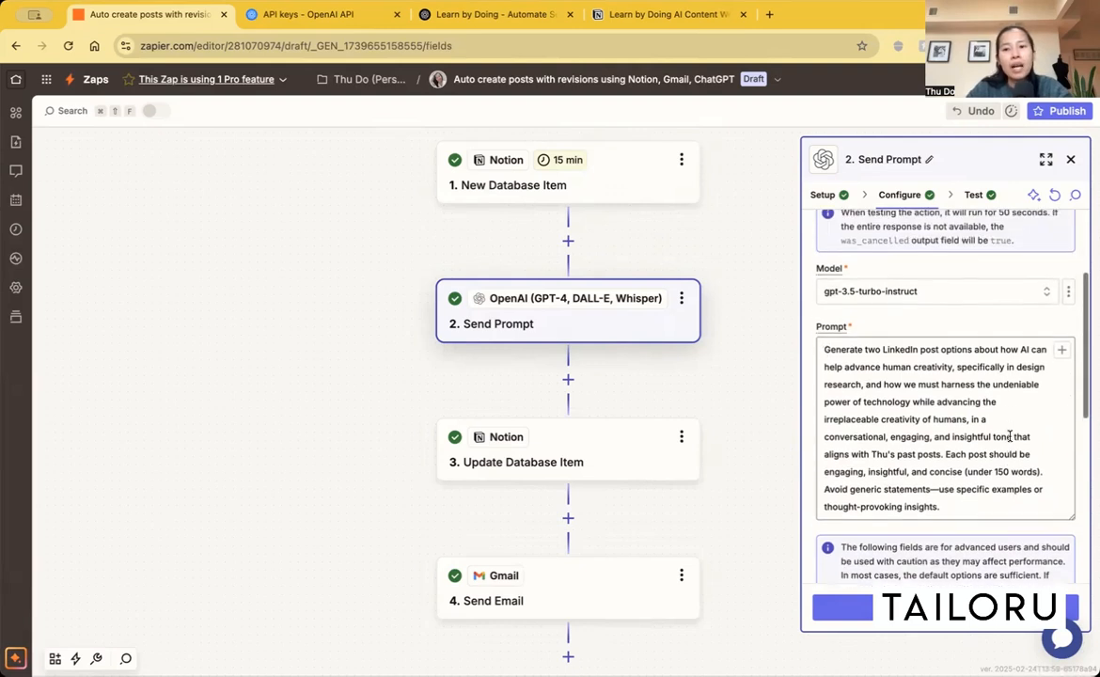
{"action": "scroll", "coordinate": [1010, 435], "scroll_direction": "up", "scroll_amount": 1}
{"action": "left_click", "coordinate": [953, 317]}
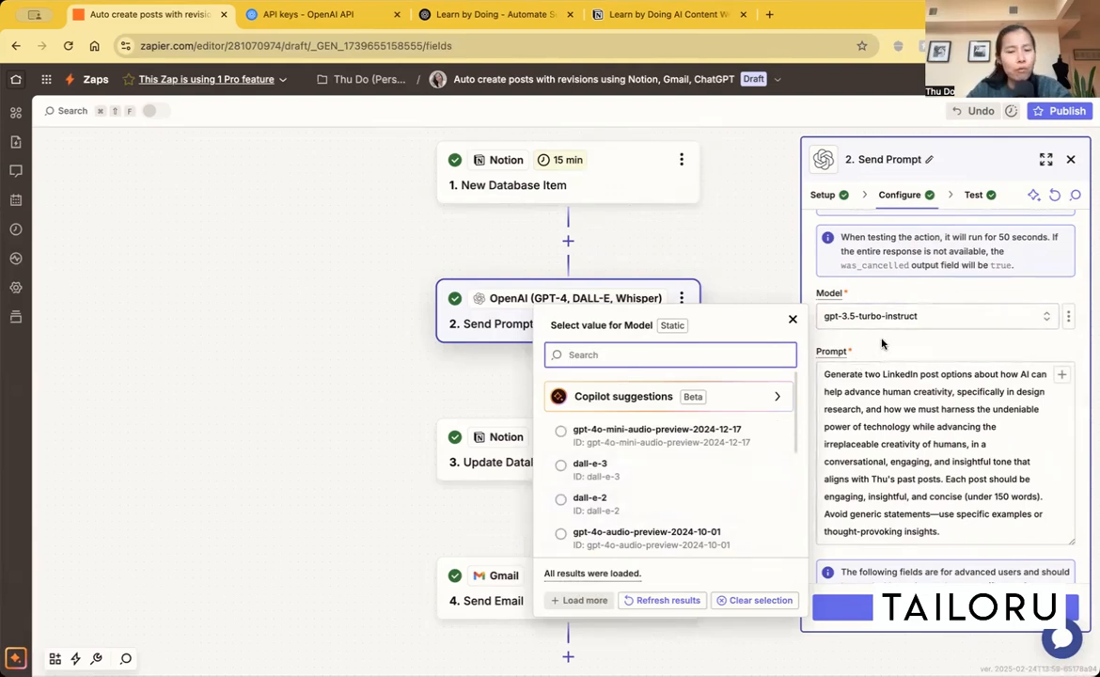
{"action": "scroll", "coordinate": [694, 459], "scroll_direction": "down", "scroll_amount": 5}
{"action": "scroll", "coordinate": [695, 463], "scroll_direction": "down", "scroll_amount": 5}
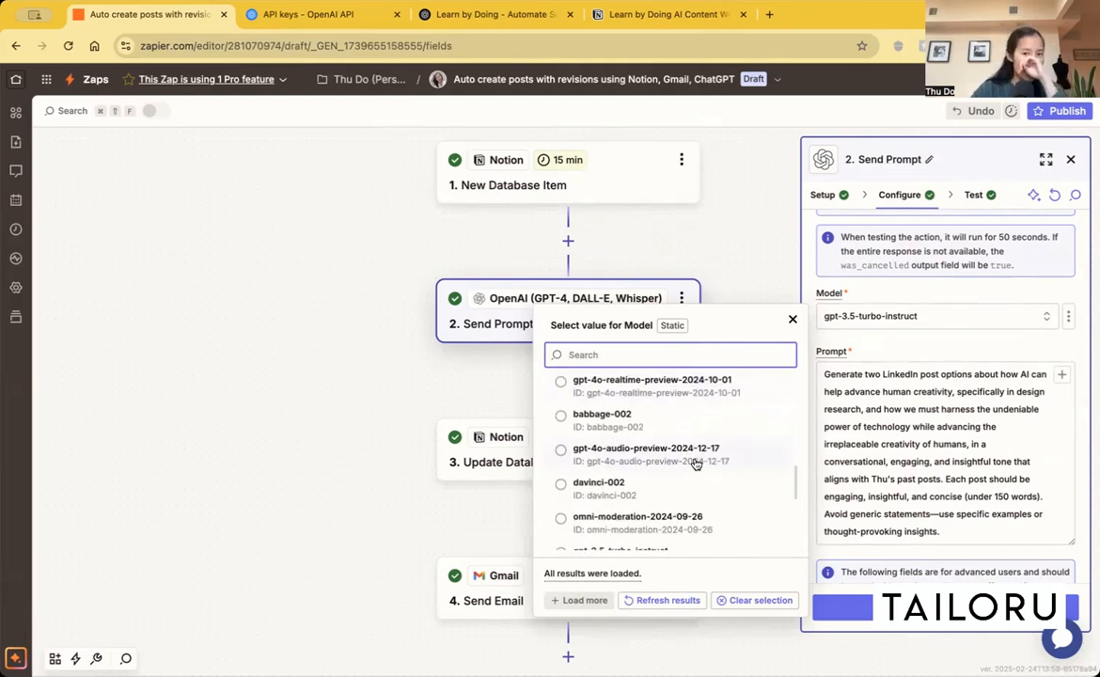
{"action": "left_click", "coordinate": [904, 349]}
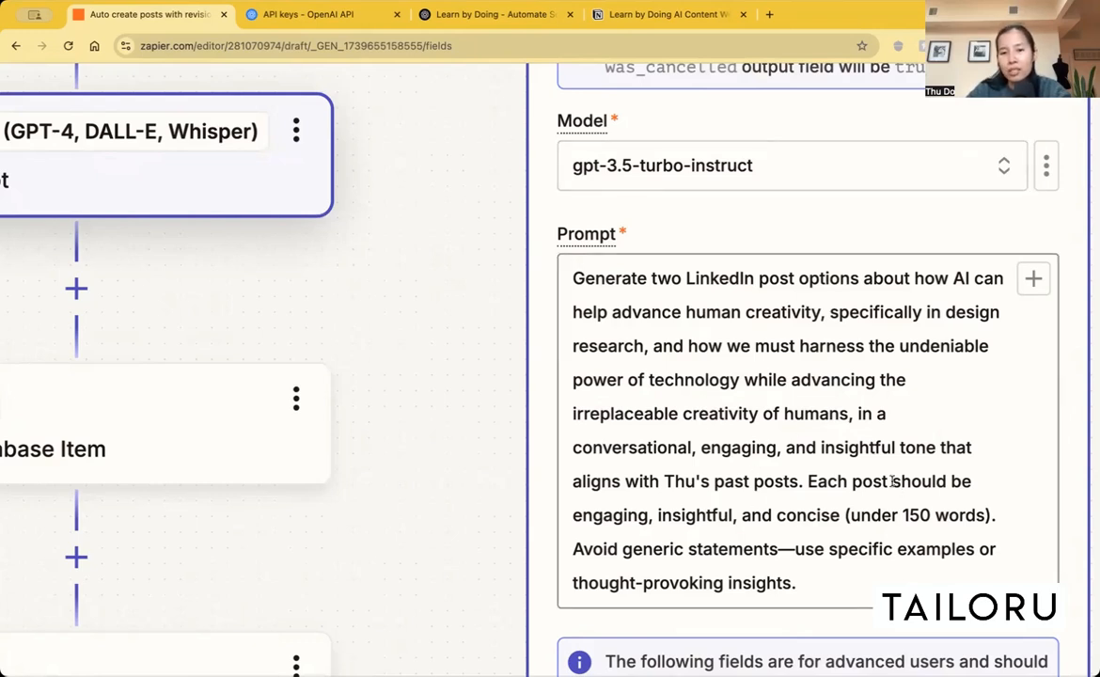
Step: Review the advanced fields of the Send Prompt configuration and read the help explanation for Temperature, closing it when finished
{"action": "scroll", "coordinate": [891, 482], "scroll_direction": "down", "scroll_amount": 5}
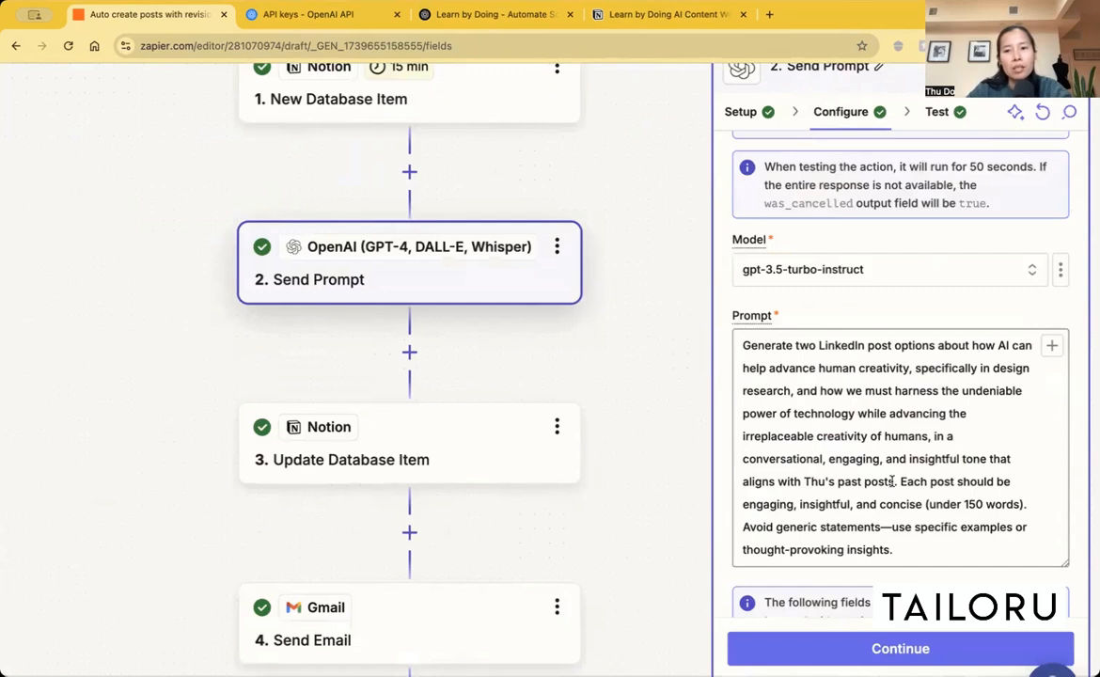
{"action": "scroll", "coordinate": [891, 482], "scroll_direction": "down", "scroll_amount": 3}
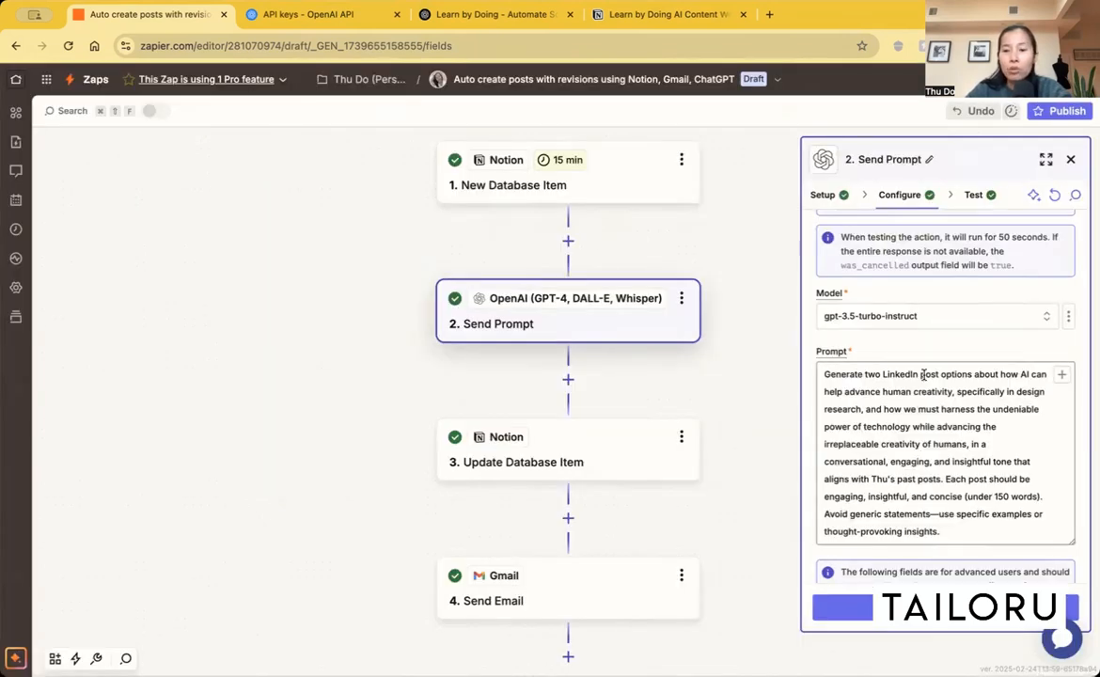
{"action": "scroll", "coordinate": [901, 441], "scroll_direction": "down", "scroll_amount": 3}
{"action": "scroll", "coordinate": [901, 441], "scroll_direction": "down", "scroll_amount": 1}
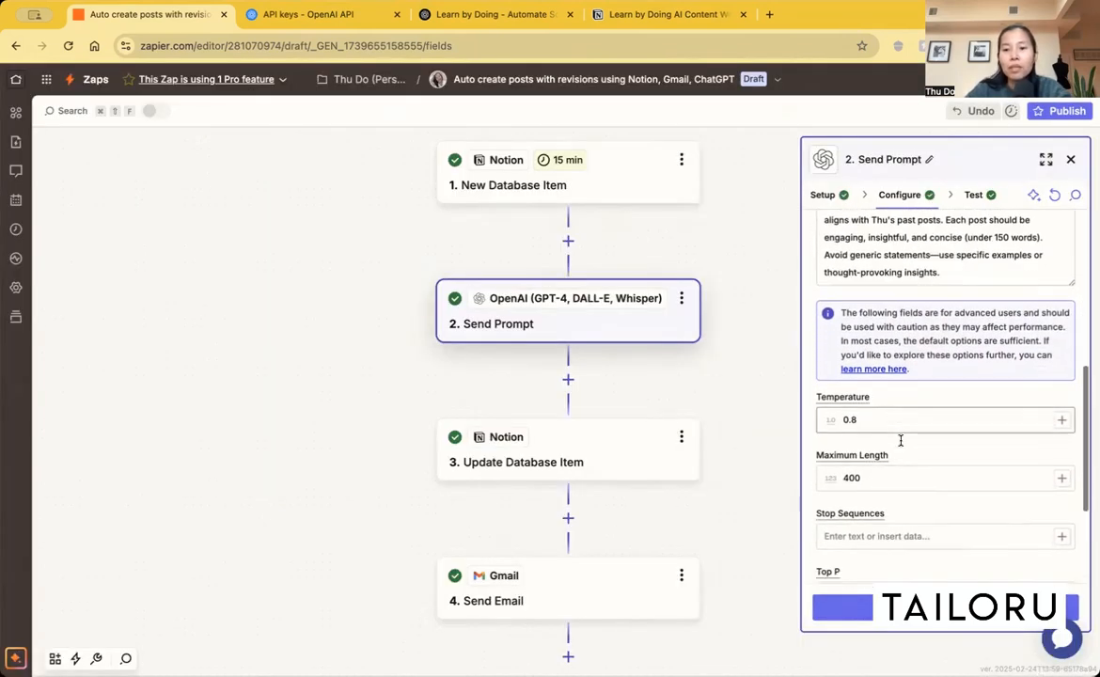
{"action": "scroll", "coordinate": [900, 442], "scroll_direction": "up", "scroll_amount": 3}
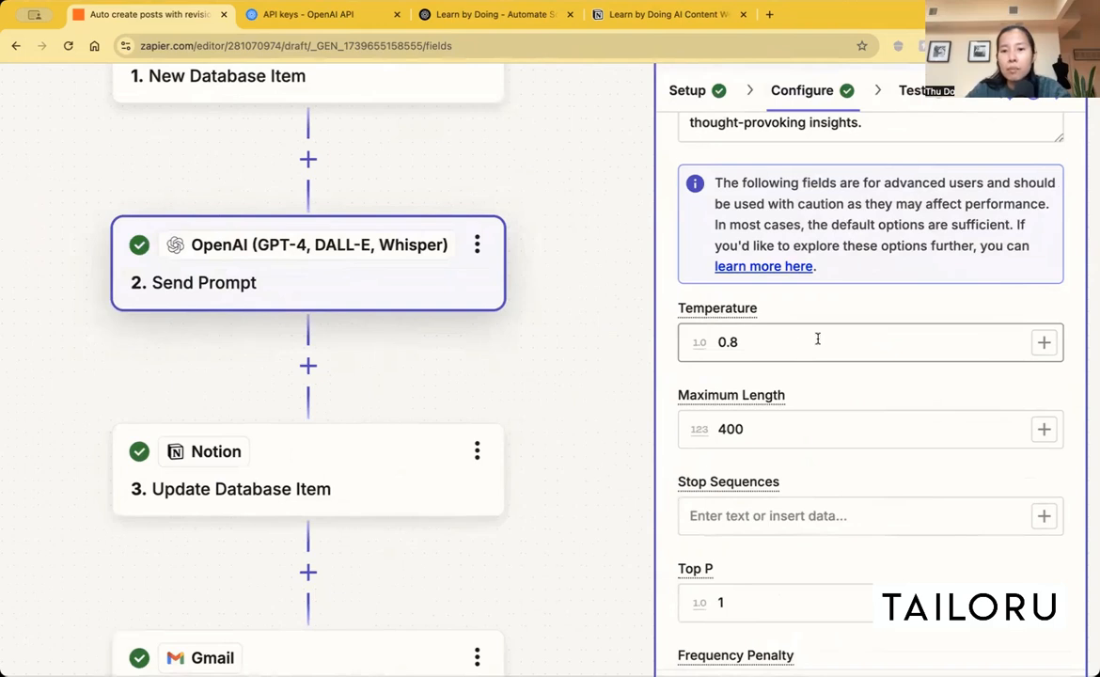
{"action": "left_click", "coordinate": [733, 310]}
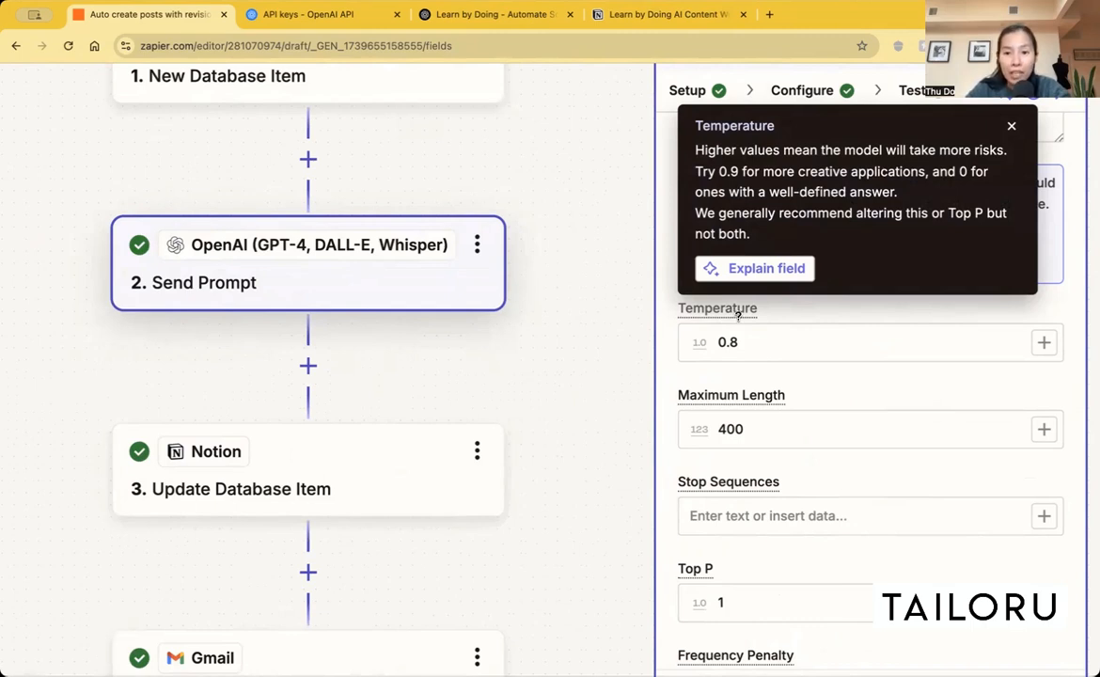
{"action": "left_click", "coordinate": [748, 342]}
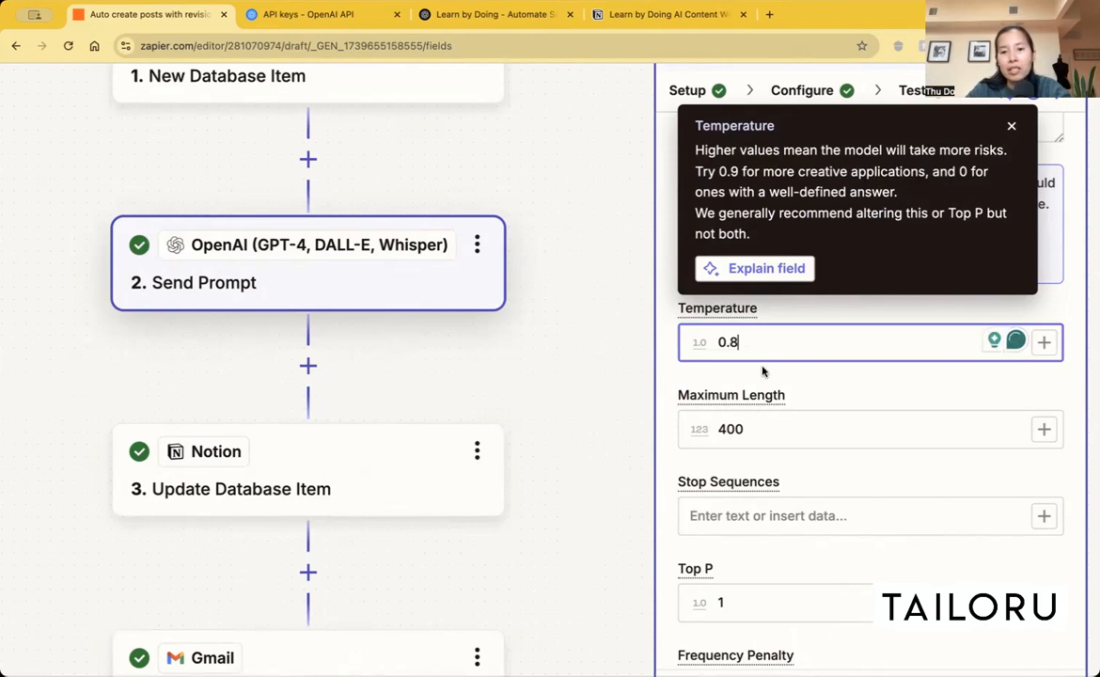
{"action": "left_click", "coordinate": [767, 372]}
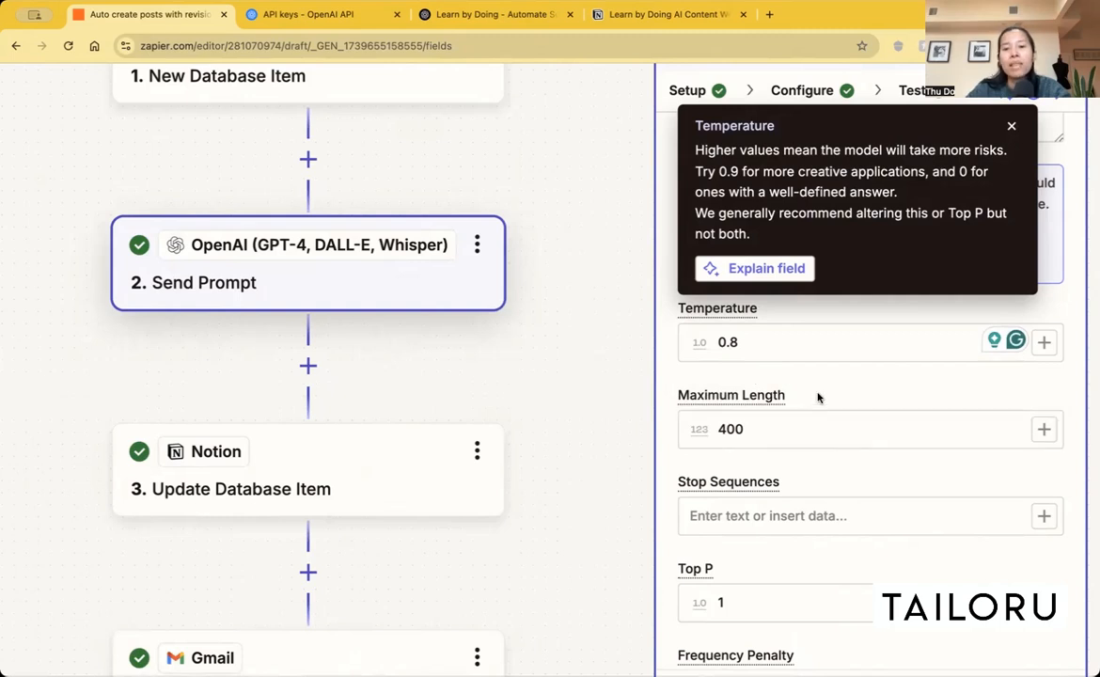
{"action": "left_click", "coordinate": [1012, 129]}
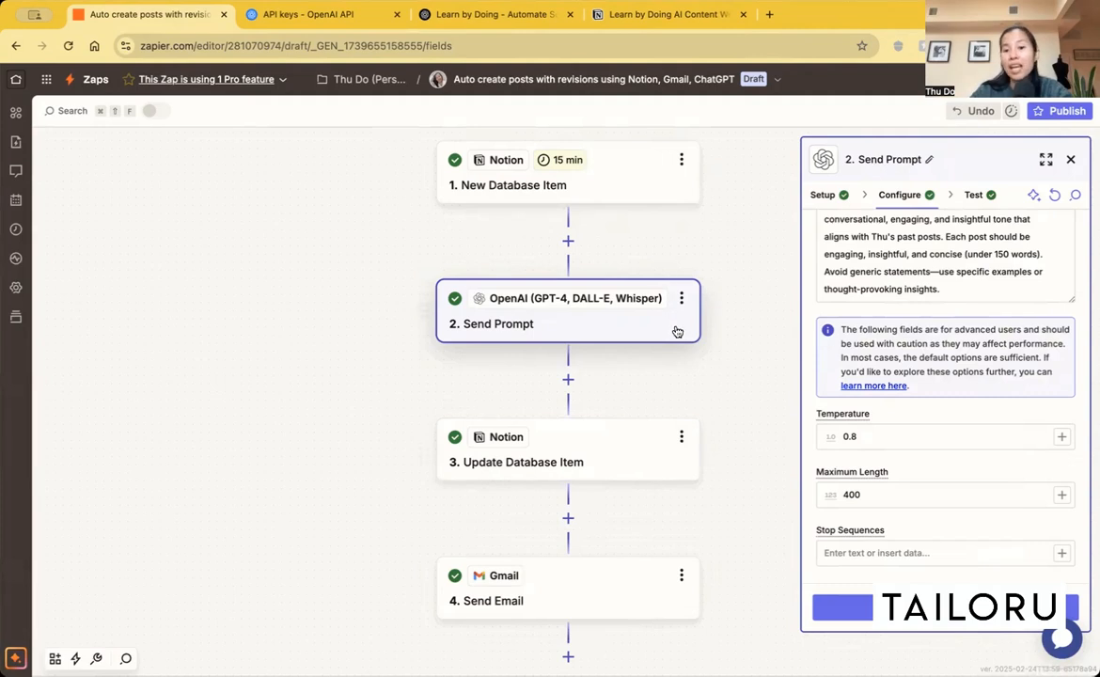
Step: View the Update Database Item step's setup and check the matching columns in the Notion content workflow database, returning to Zapier
{"action": "left_click", "coordinate": [642, 457]}
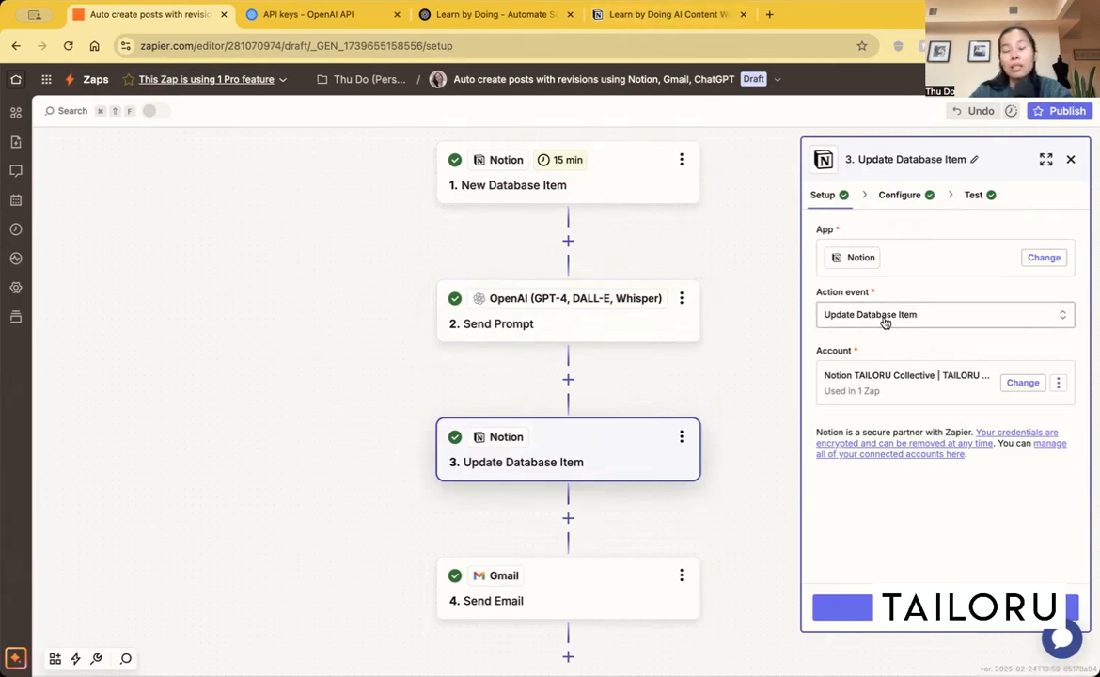
{"action": "left_click", "coordinate": [620, 14]}
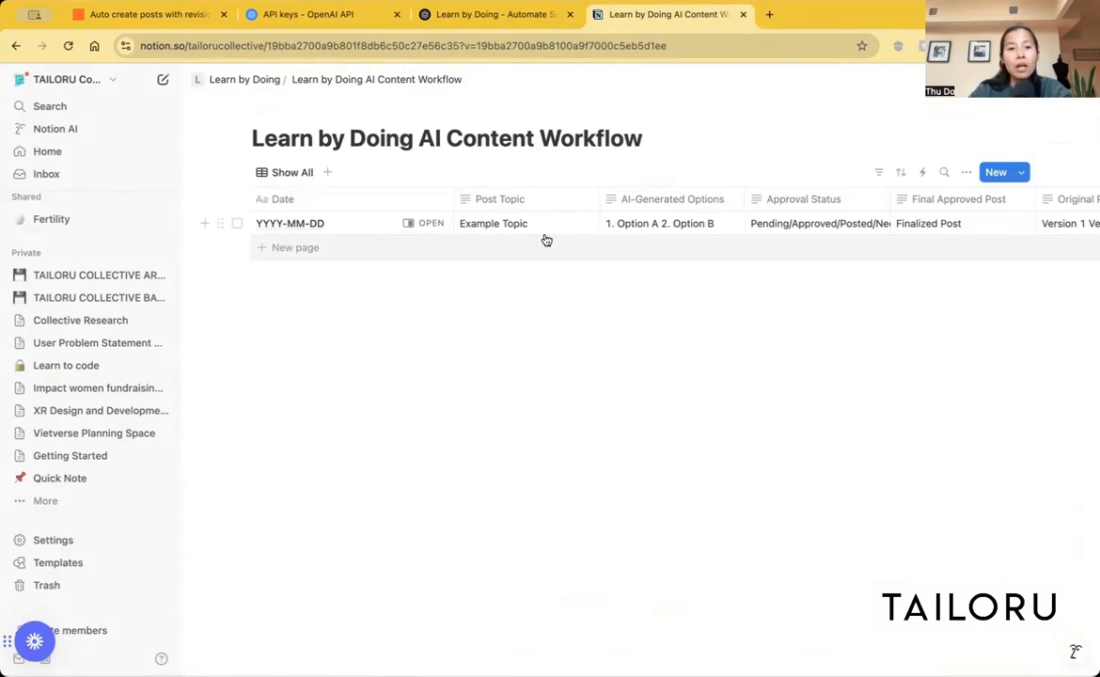
{"action": "scroll", "coordinate": [503, 224], "scroll_direction": "right", "scroll_amount": 2}
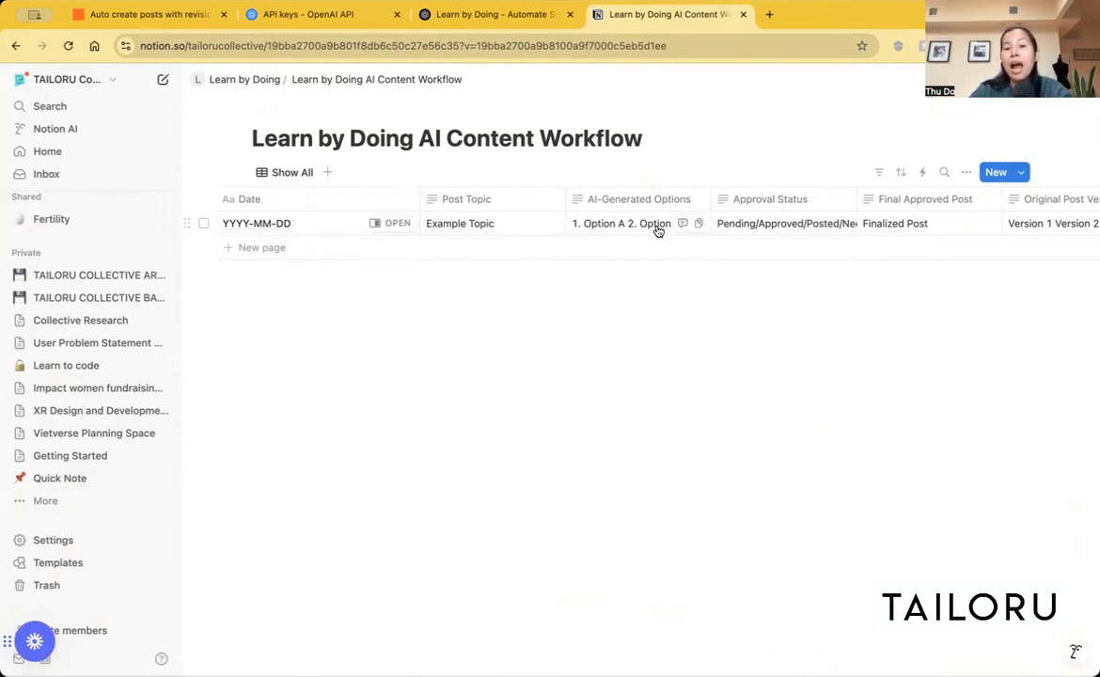
{"action": "scroll", "coordinate": [658, 231], "scroll_direction": "up", "scroll_amount": 2}
{"action": "scroll", "coordinate": [658, 231], "scroll_direction": "up", "scroll_amount": 3}
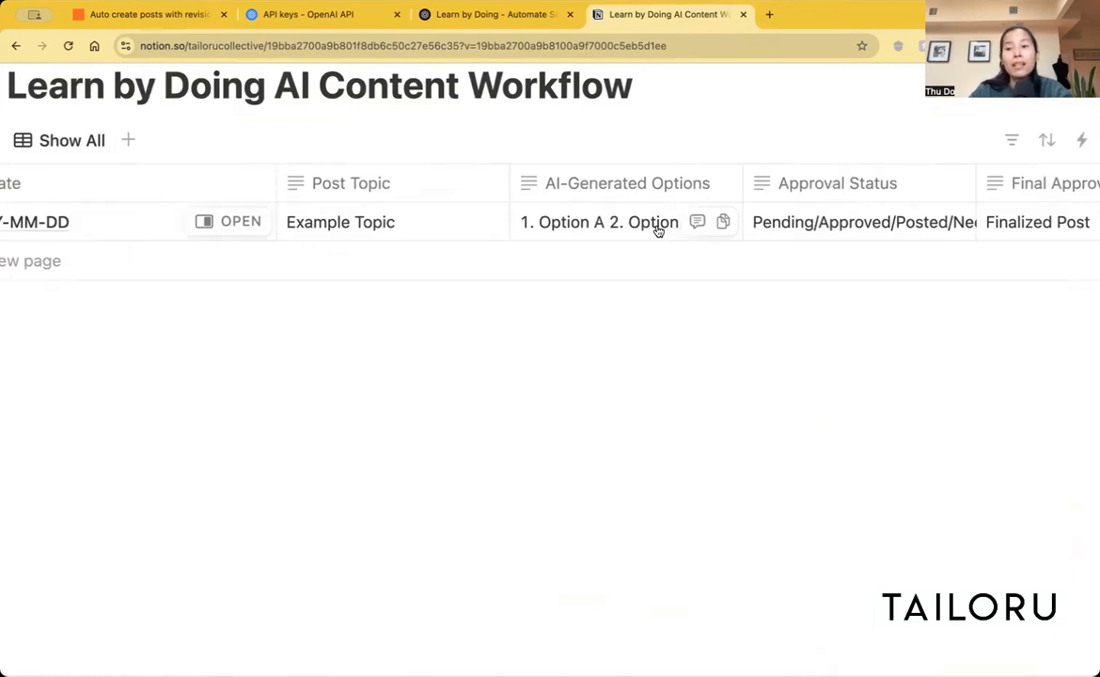
{"action": "scroll", "coordinate": [658, 232], "scroll_direction": "right", "scroll_amount": 2}
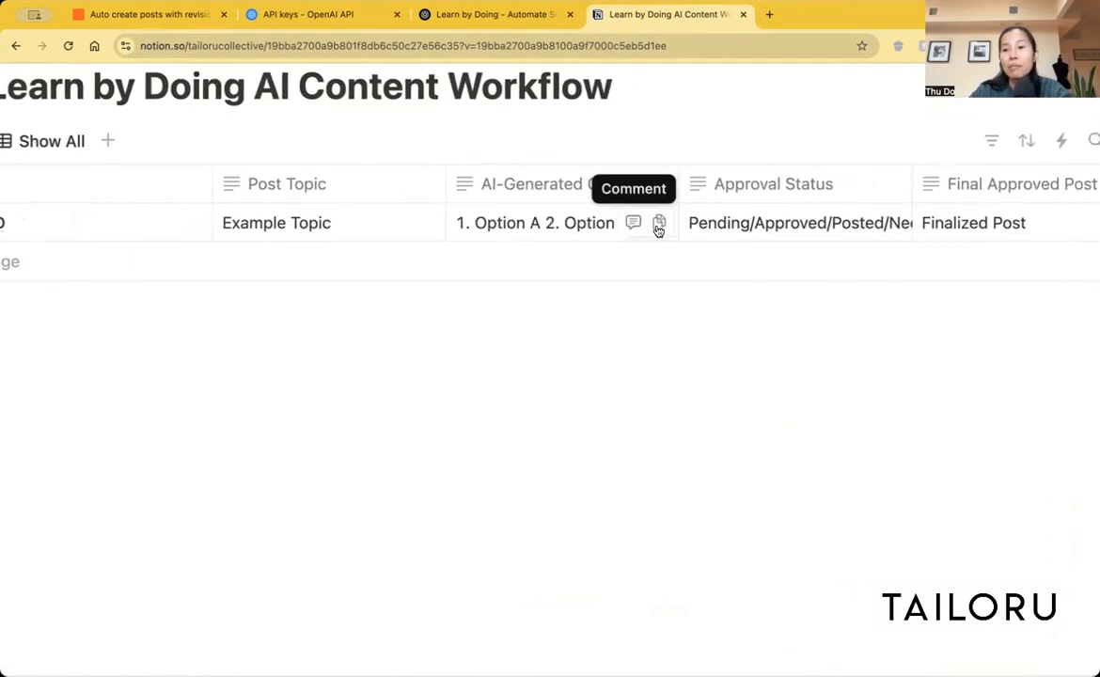
{"action": "scroll", "coordinate": [659, 231], "scroll_direction": "right", "scroll_amount": 1}
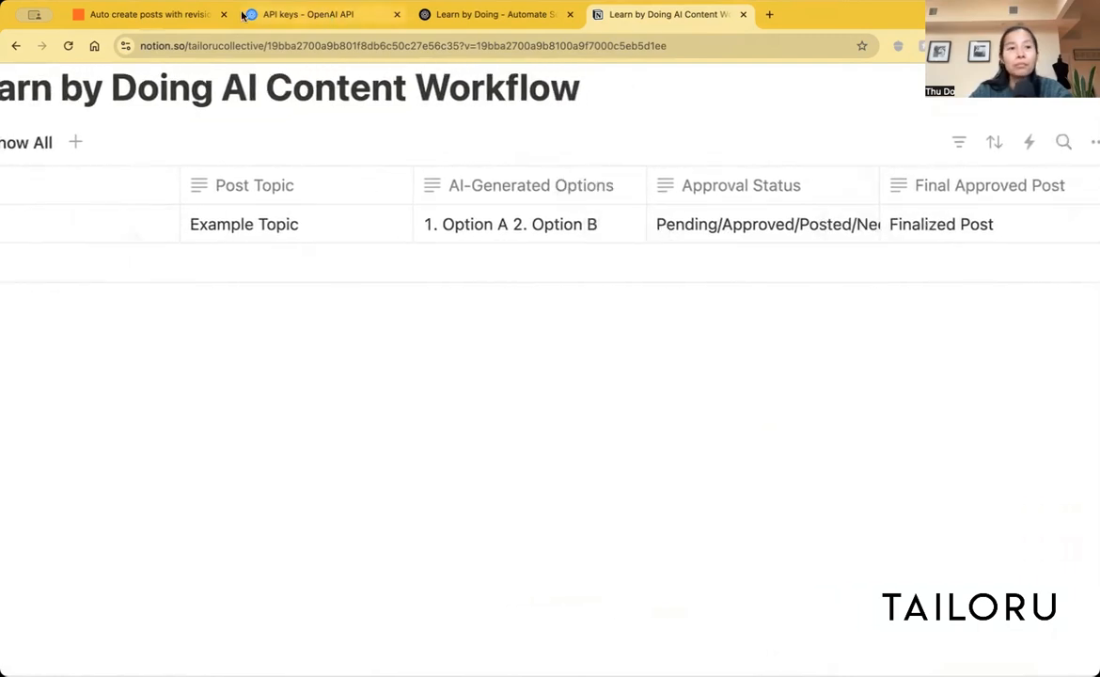
{"action": "left_click", "coordinate": [150, 15]}
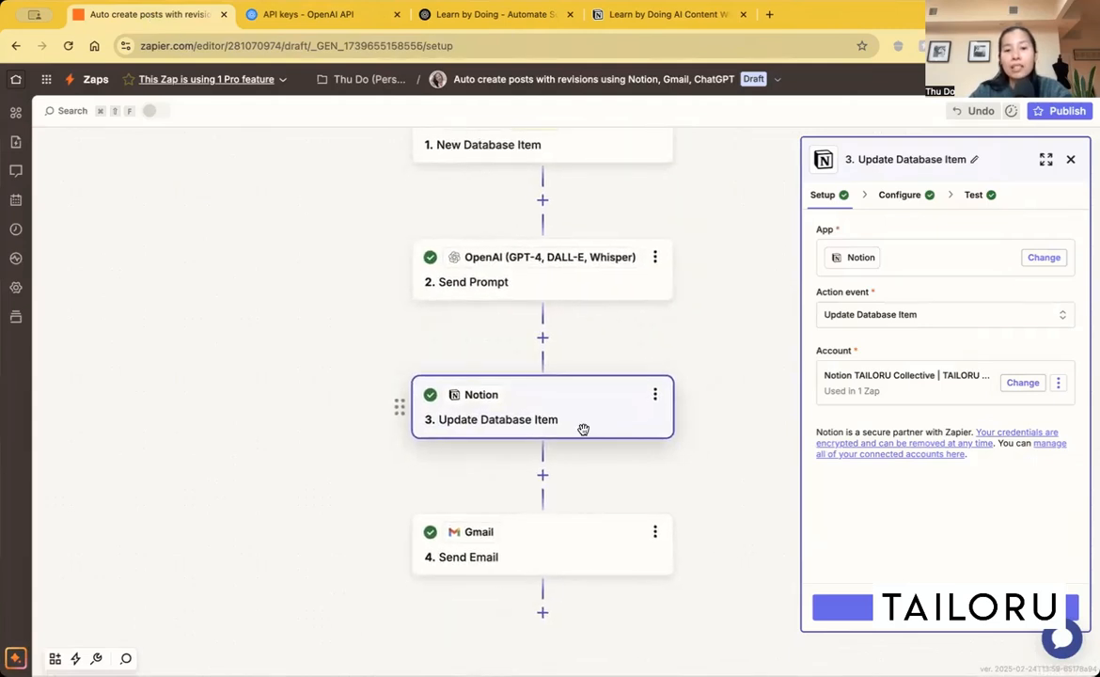
Step: Inspect the Gmail Send Email step and review the Zap's full sequence from New Database Item to Send Email
{"action": "scroll", "coordinate": [583, 430], "scroll_direction": "down", "scroll_amount": 2}
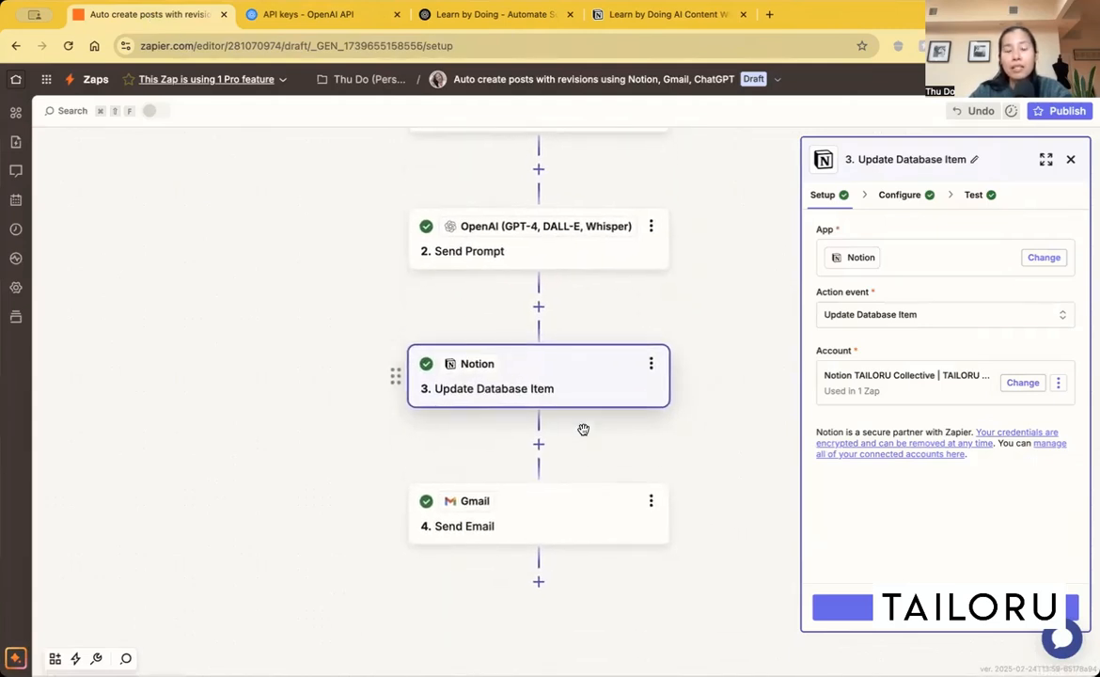
{"action": "left_click", "coordinate": [568, 487]}
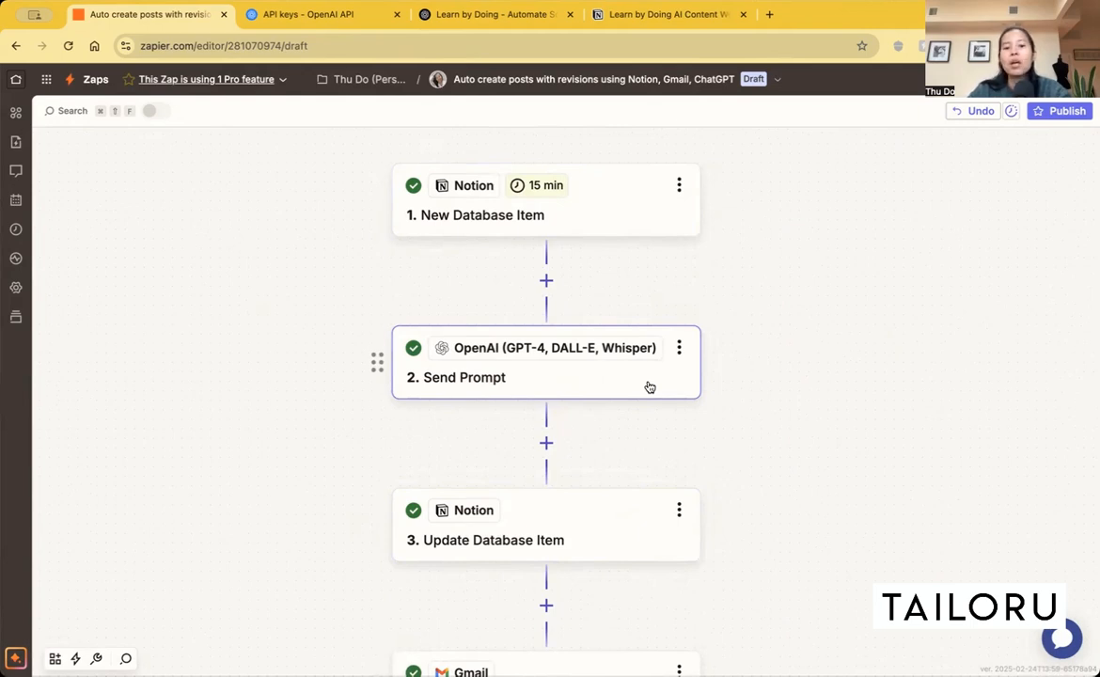
{"action": "scroll", "coordinate": [649, 387], "scroll_direction": "down", "scroll_amount": 3}
{"action": "scroll", "coordinate": [613, 489], "scroll_direction": "down", "scroll_amount": 5}
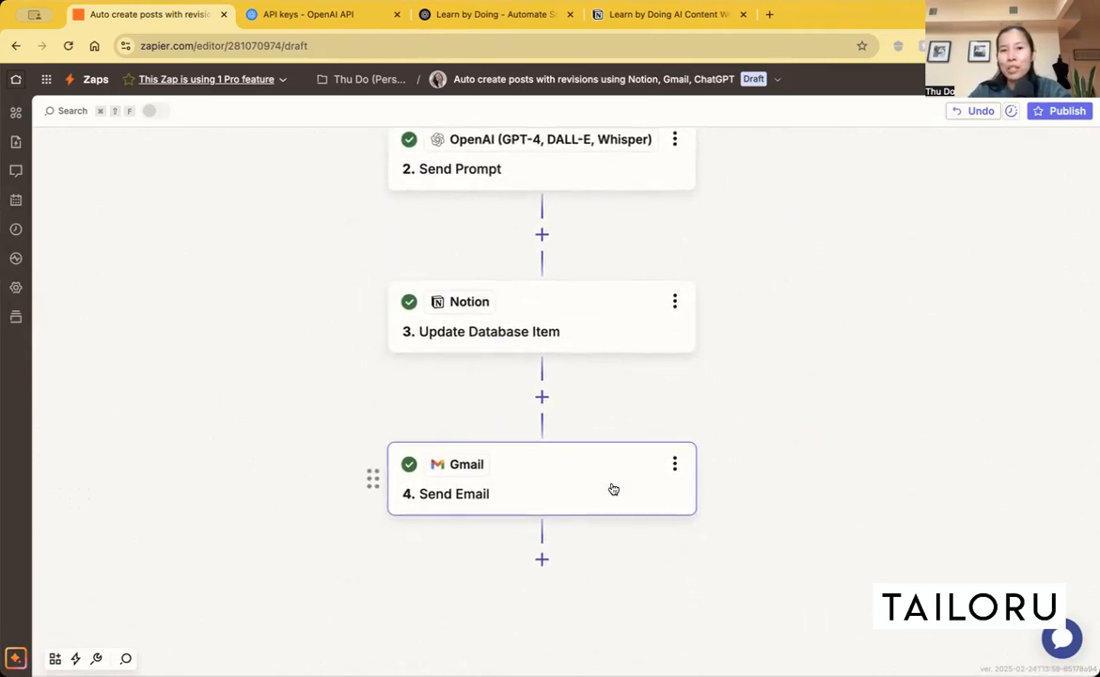
{"action": "scroll", "coordinate": [614, 489], "scroll_direction": "down", "scroll_amount": 5}
{"action": "scroll", "coordinate": [615, 461], "scroll_direction": "up", "scroll_amount": 7}
{"action": "scroll", "coordinate": [615, 440], "scroll_direction": "up", "scroll_amount": 1}
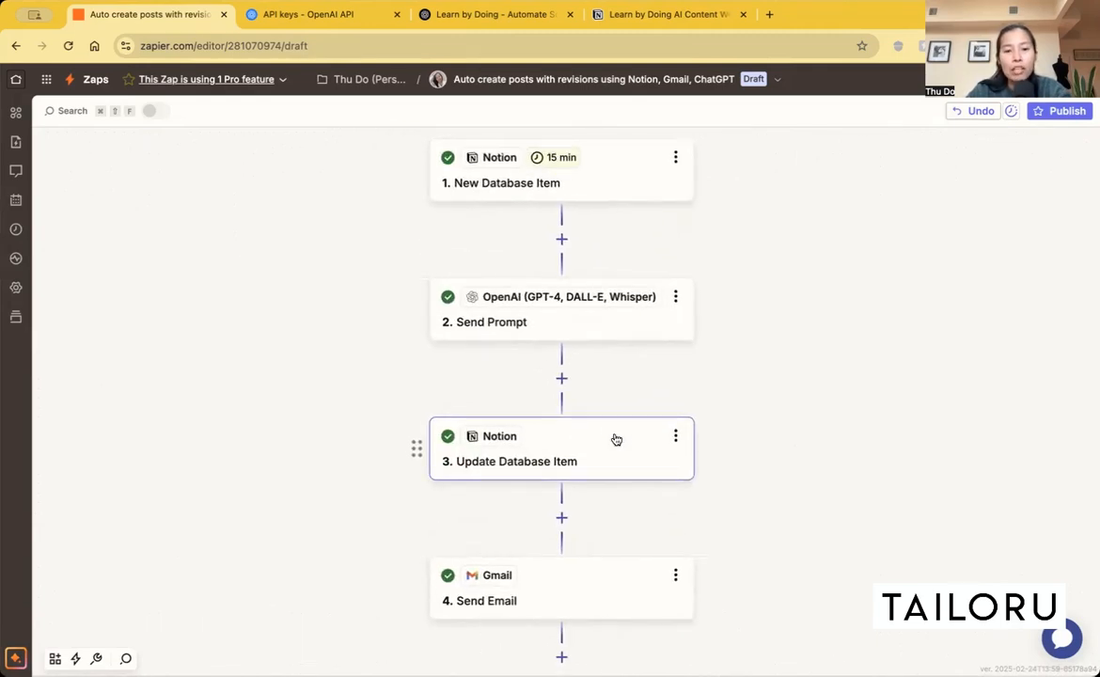